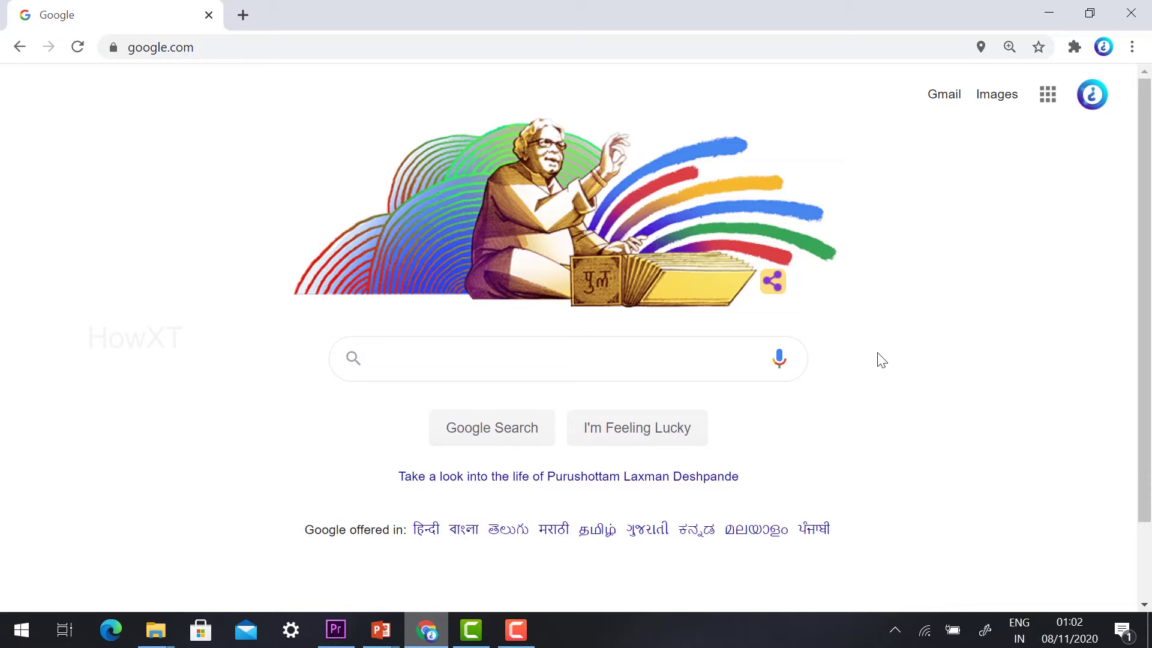
Step: Search Google for "chrome extensions" and open the Extensions - Chrome Web Store result
left_click(478, 348)
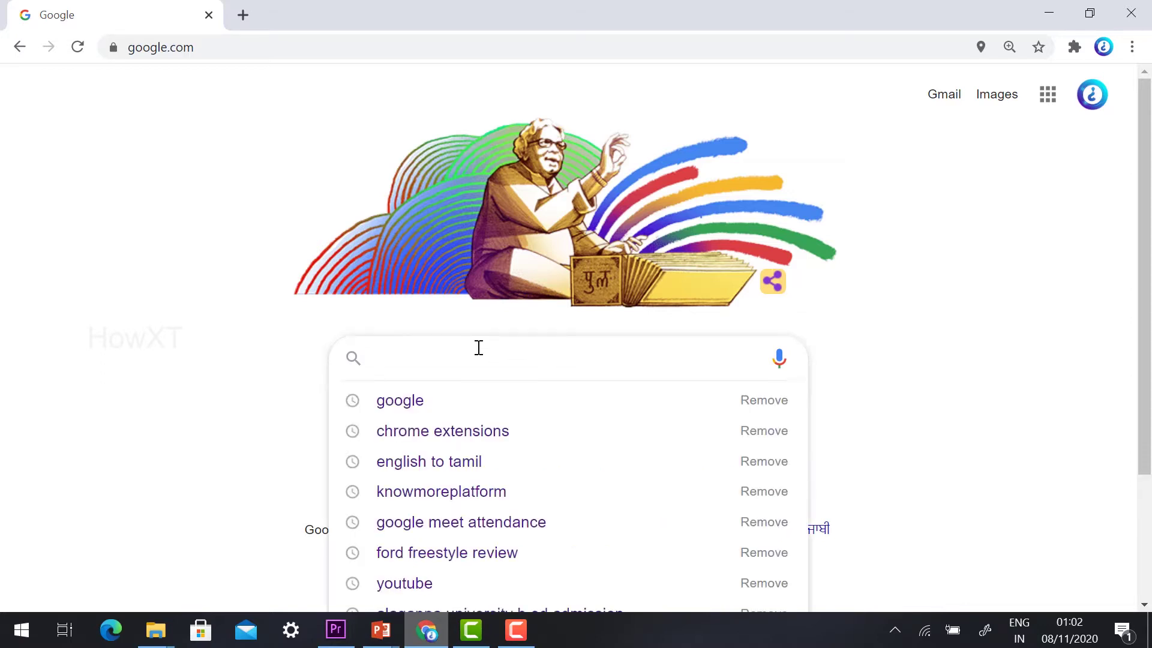
type("ch")
left_click(435, 401)
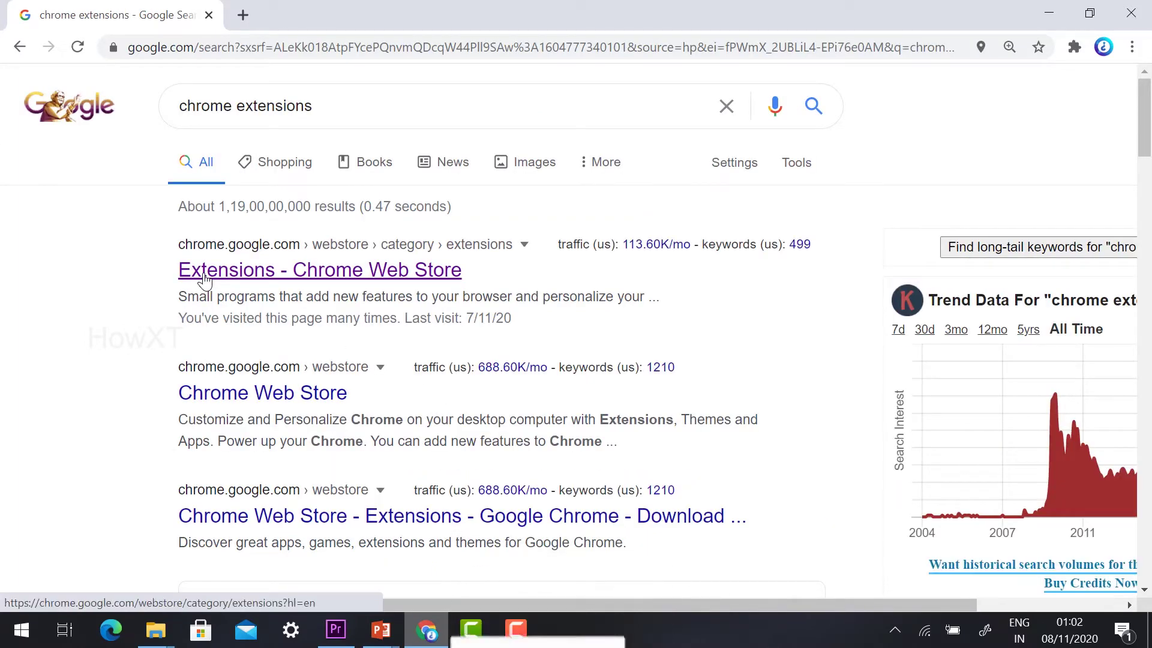
left_click(204, 273)
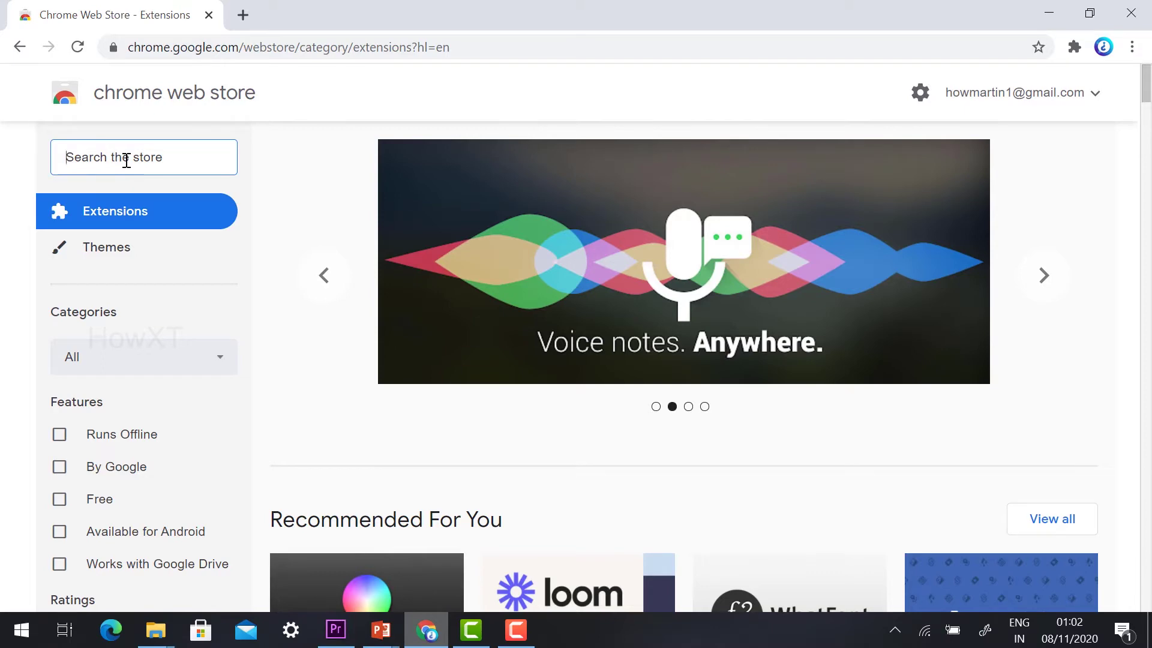
Step: Search the Chrome Web Store for "google meet attendance"
type("google")
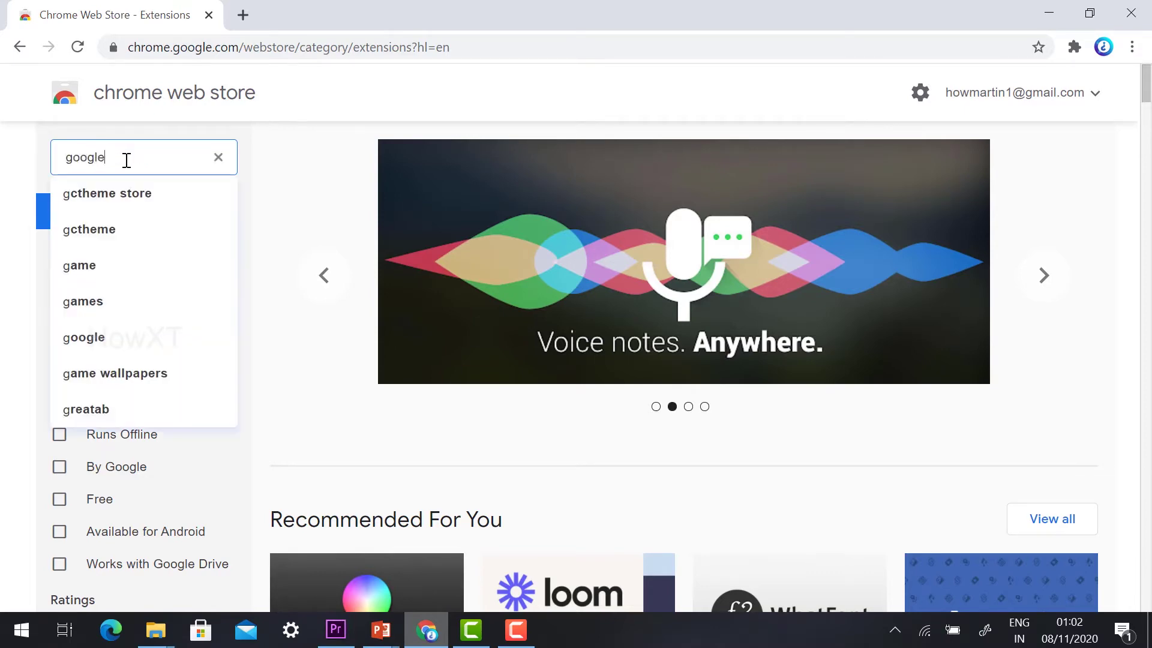
type(" meet attendance")
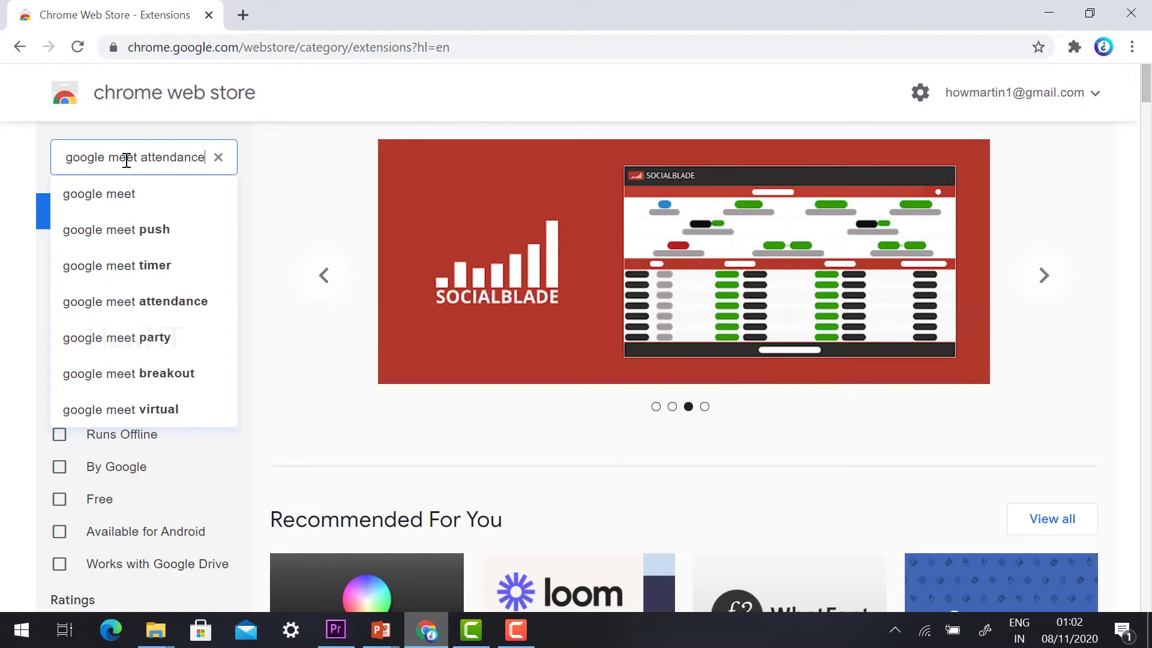
key("Return")
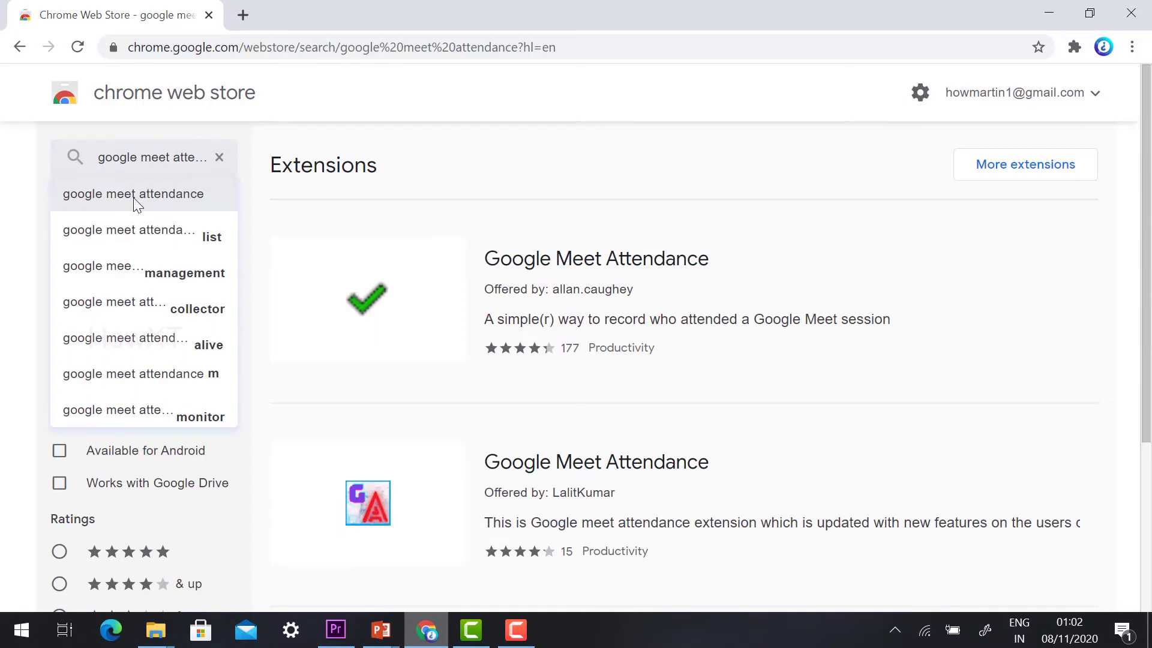
Step: Open the first Google Meet Attendance listing, with 177 ratings, and add the extension to Chrome
left_click(478, 320)
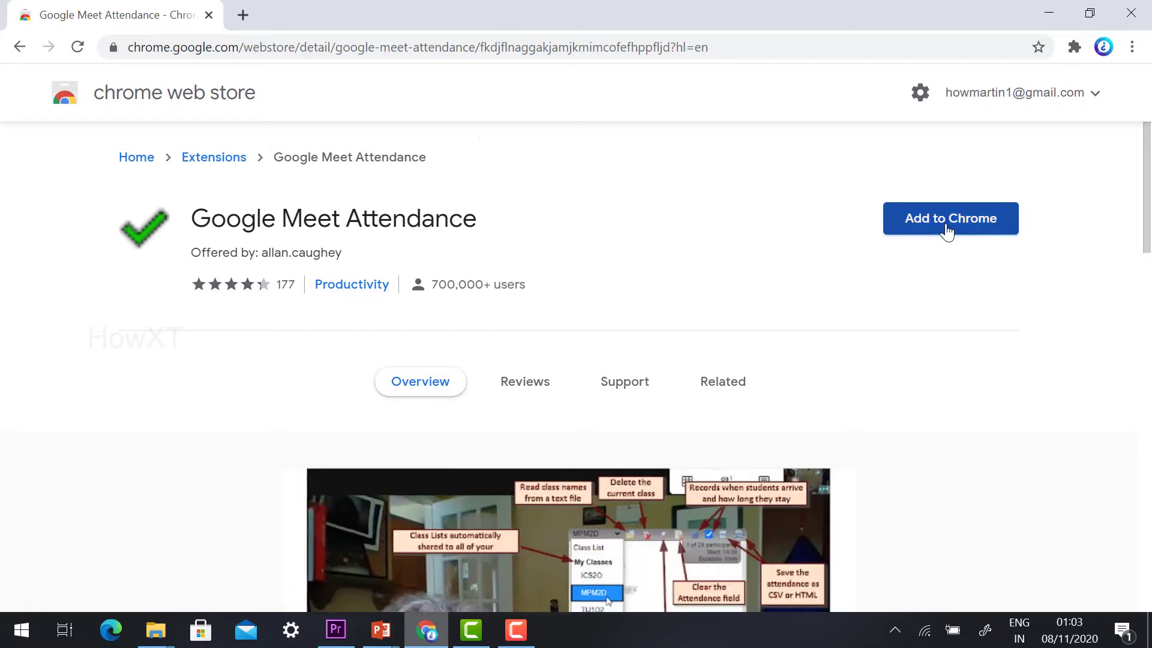
left_click(946, 232)
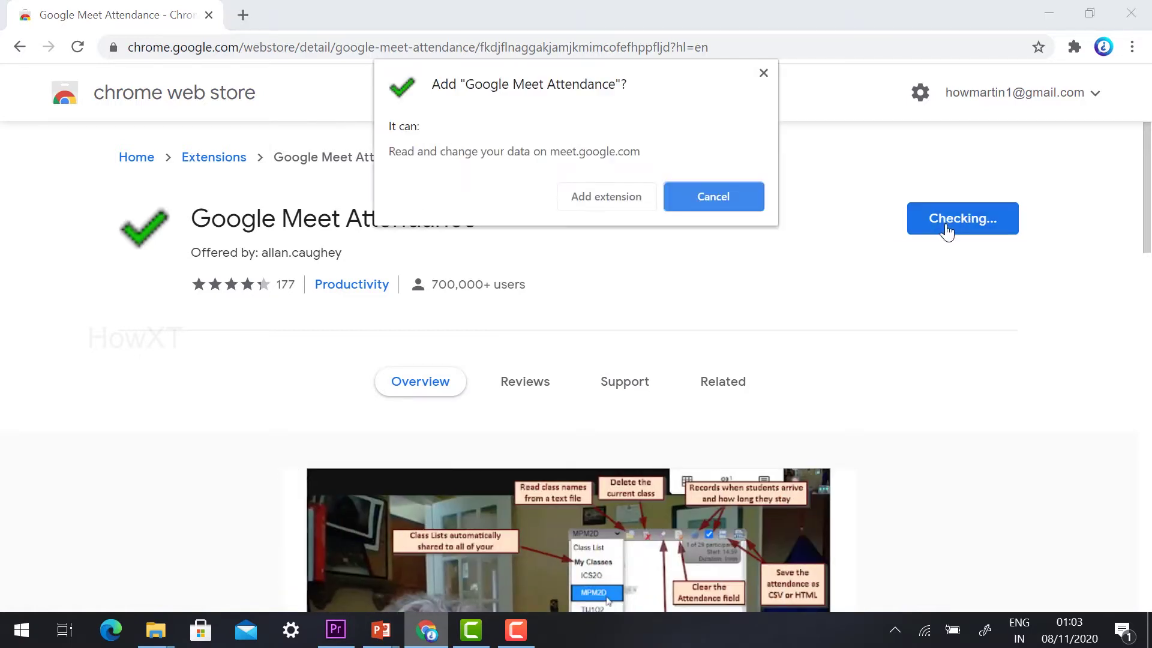
left_click(580, 199)
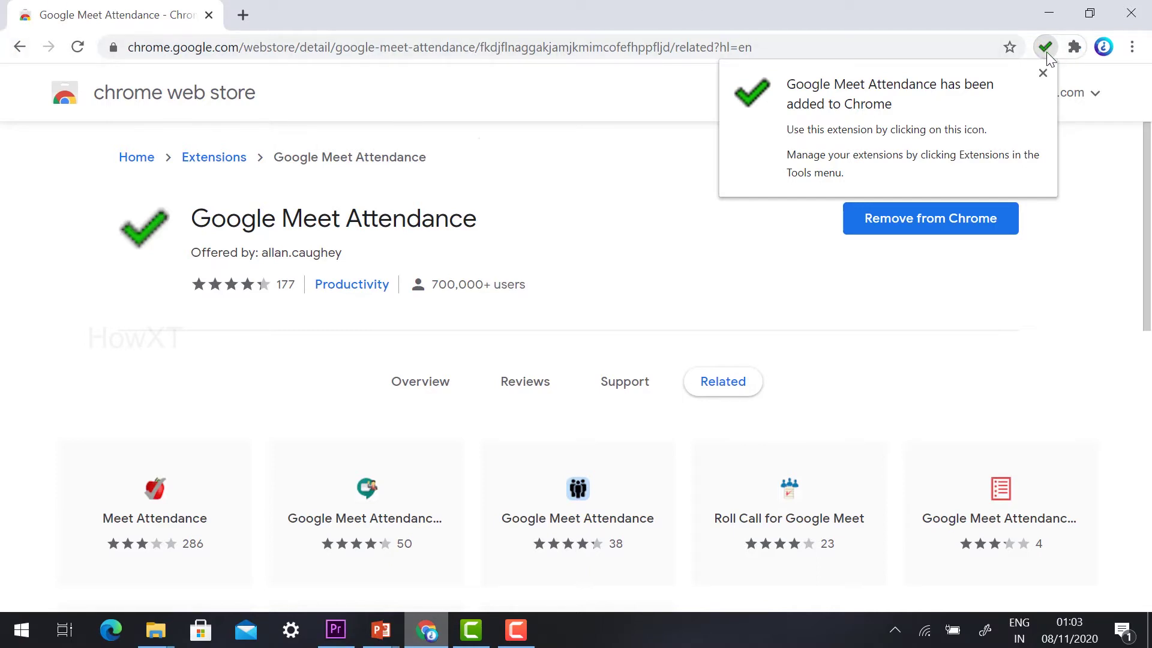
left_click(1043, 73)
Step: Pin the Google Meet Attendance extension to the browser toolbar
left_click(1072, 53)
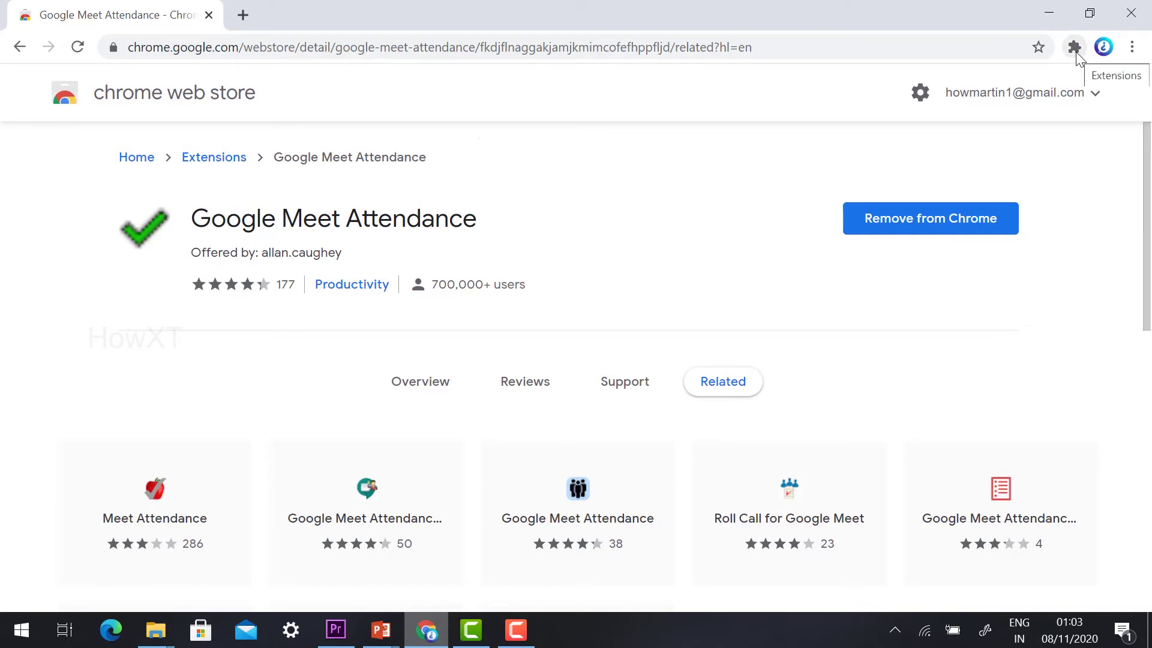
left_click(1075, 51)
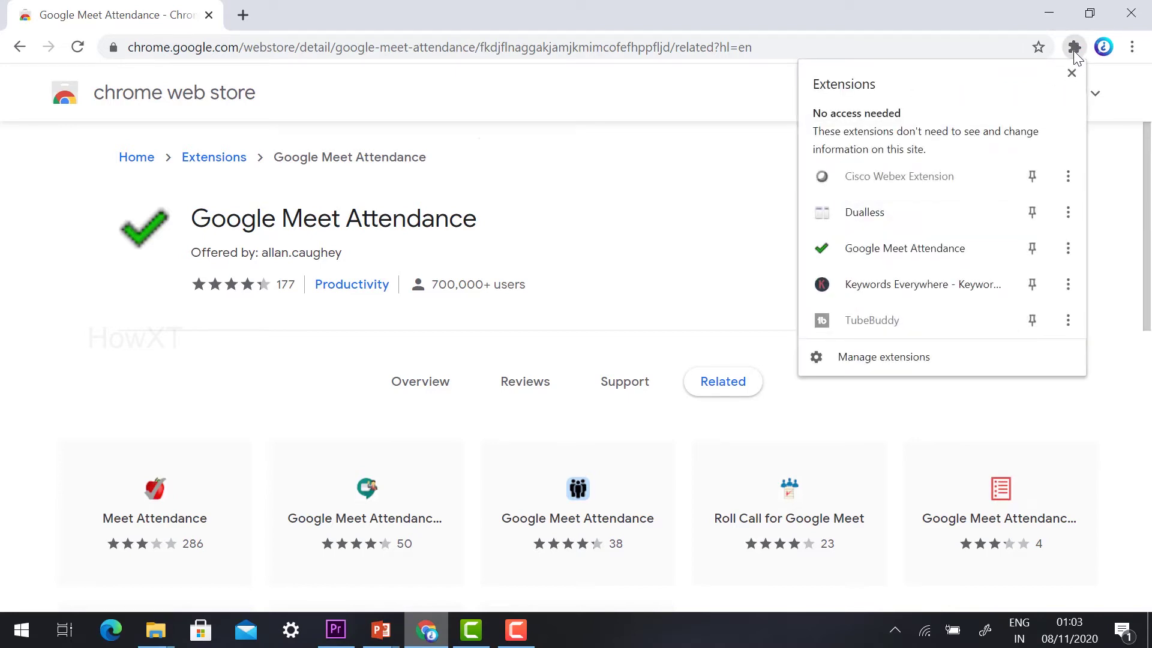
left_click(822, 253)
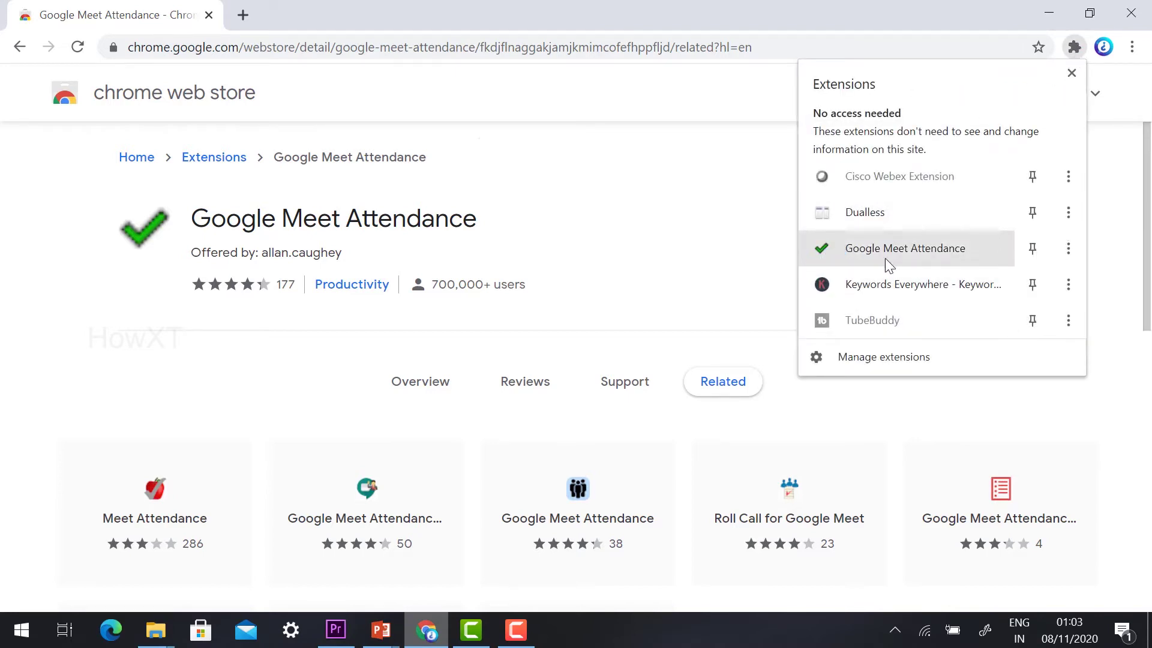
left_click(1039, 249)
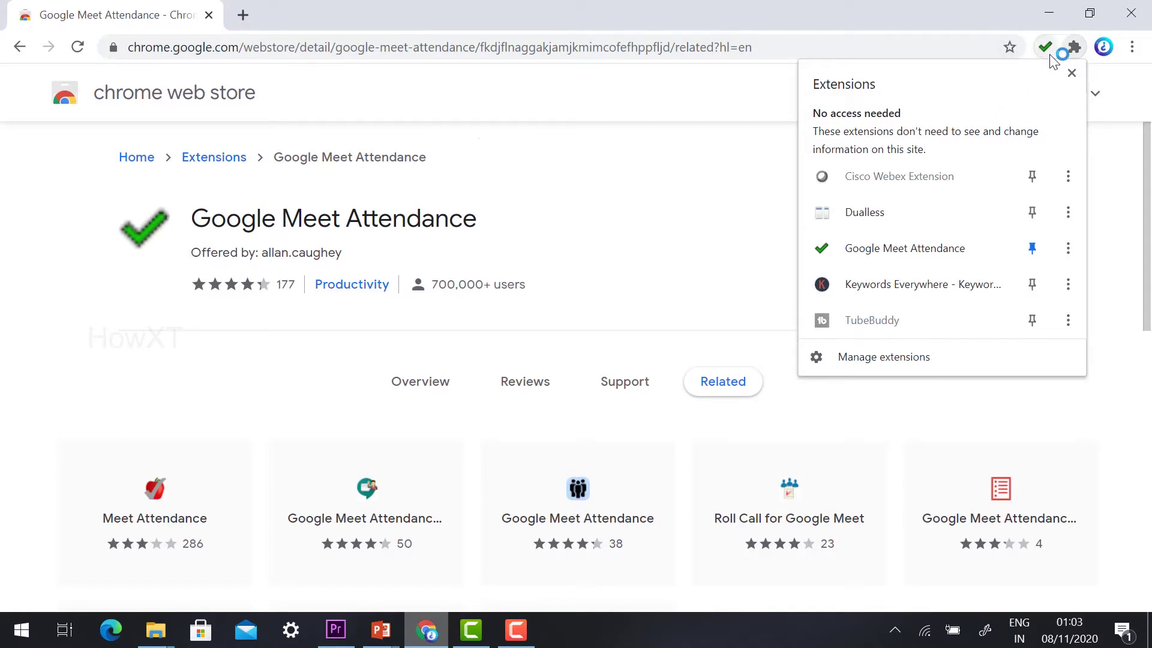
left_click(586, 195)
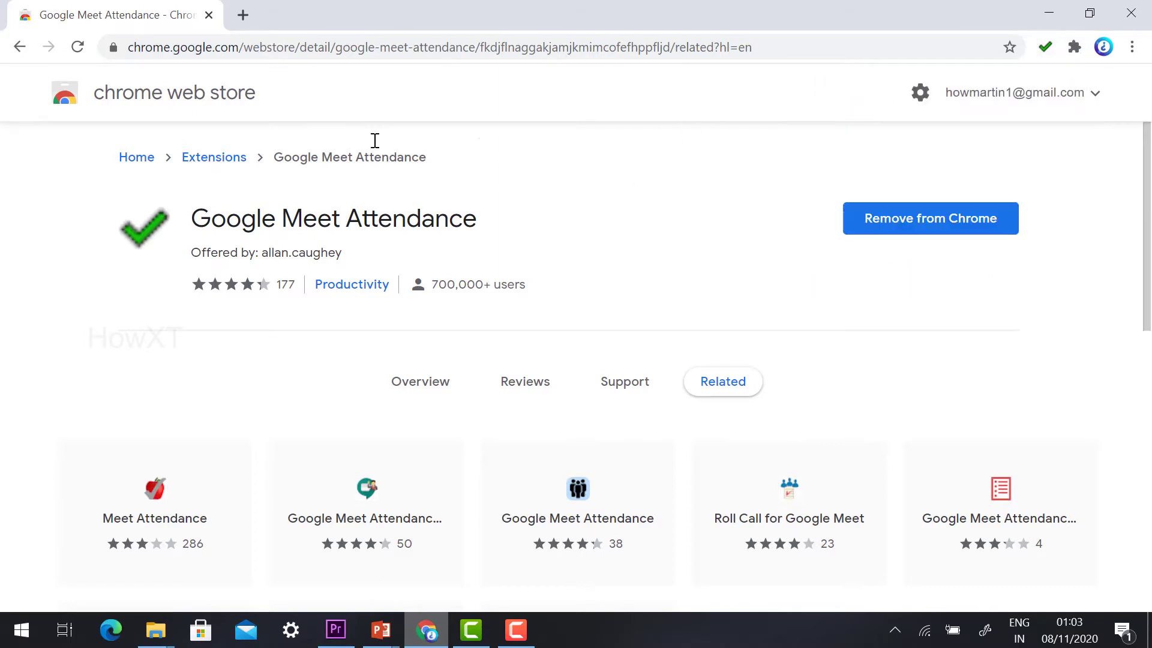
Step: Open Google Meet (meet.google.com) in a new browser tab
left_click(247, 17)
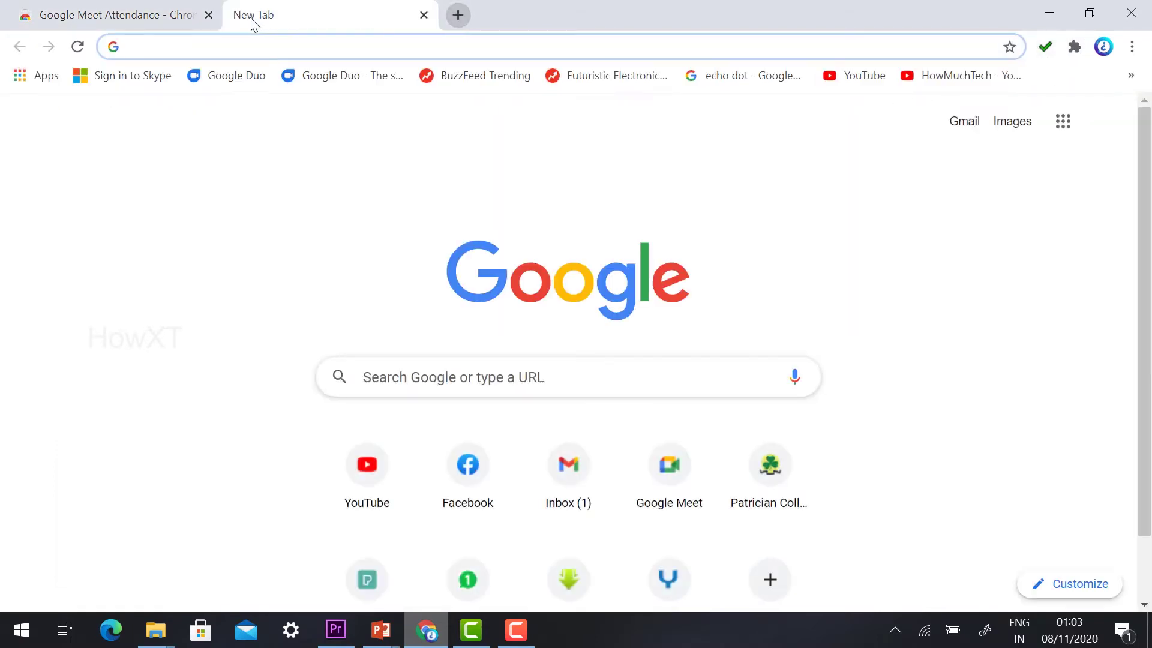
type("googl")
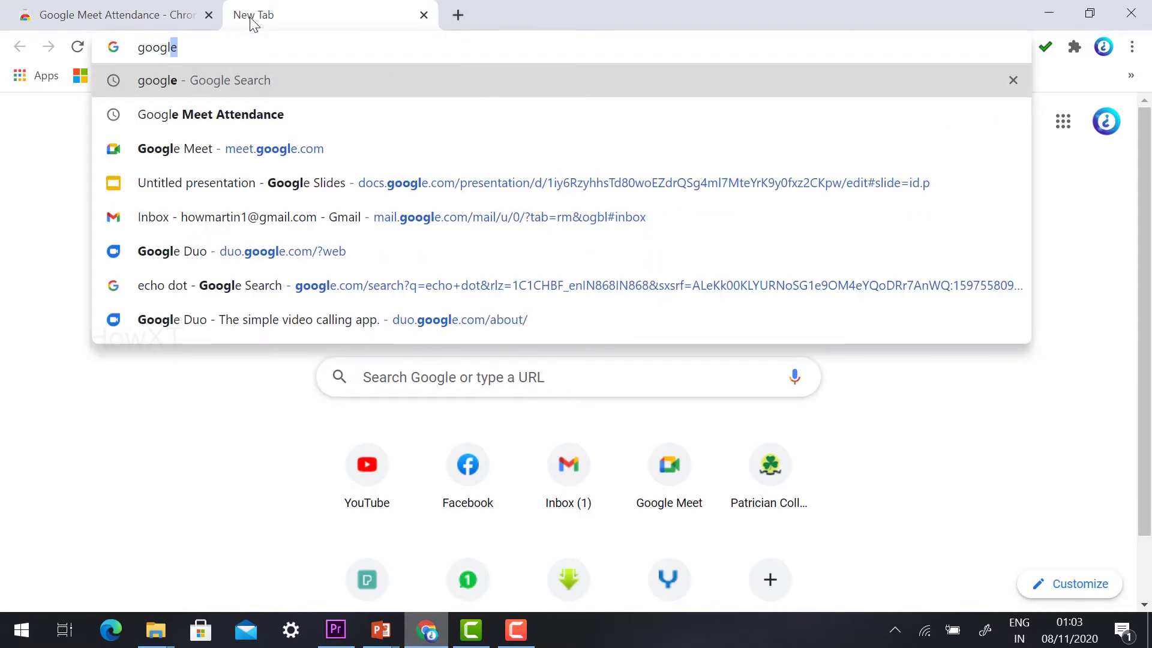
type("e")
key("Down")
key("Return")
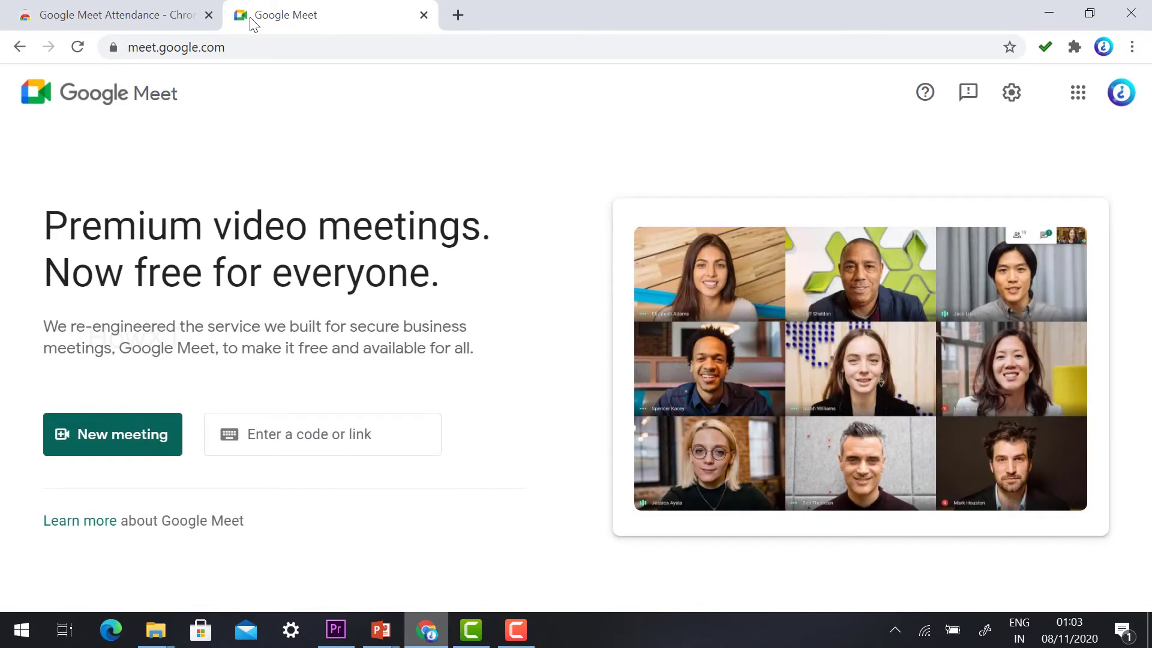
left_click(96, 433)
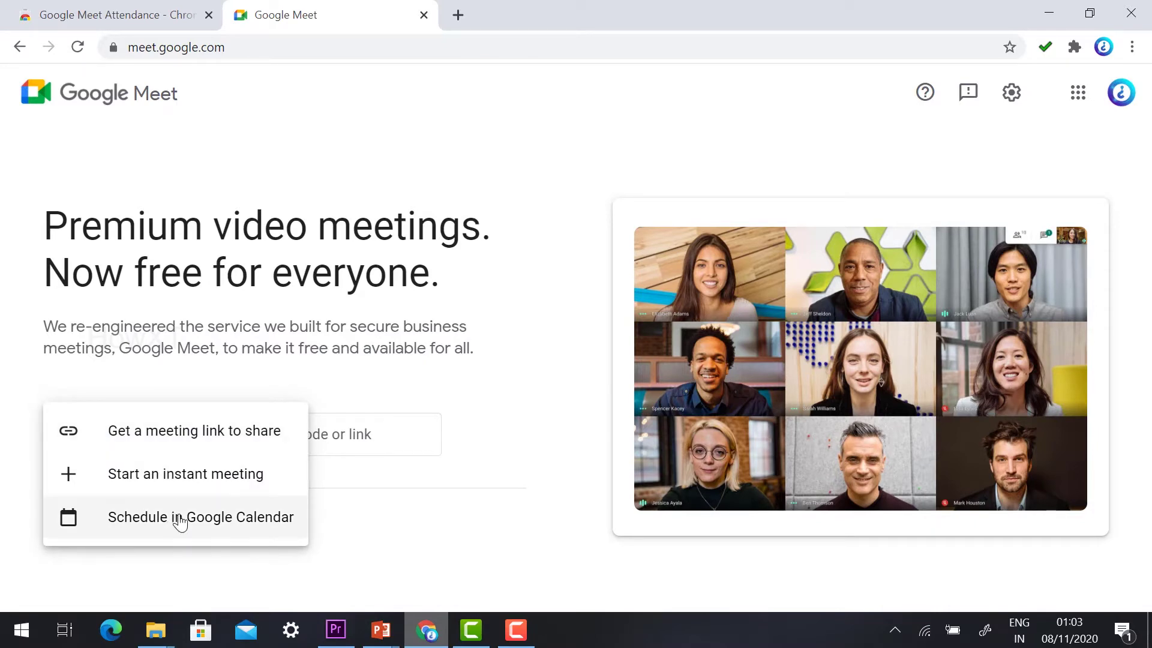
left_click(146, 313)
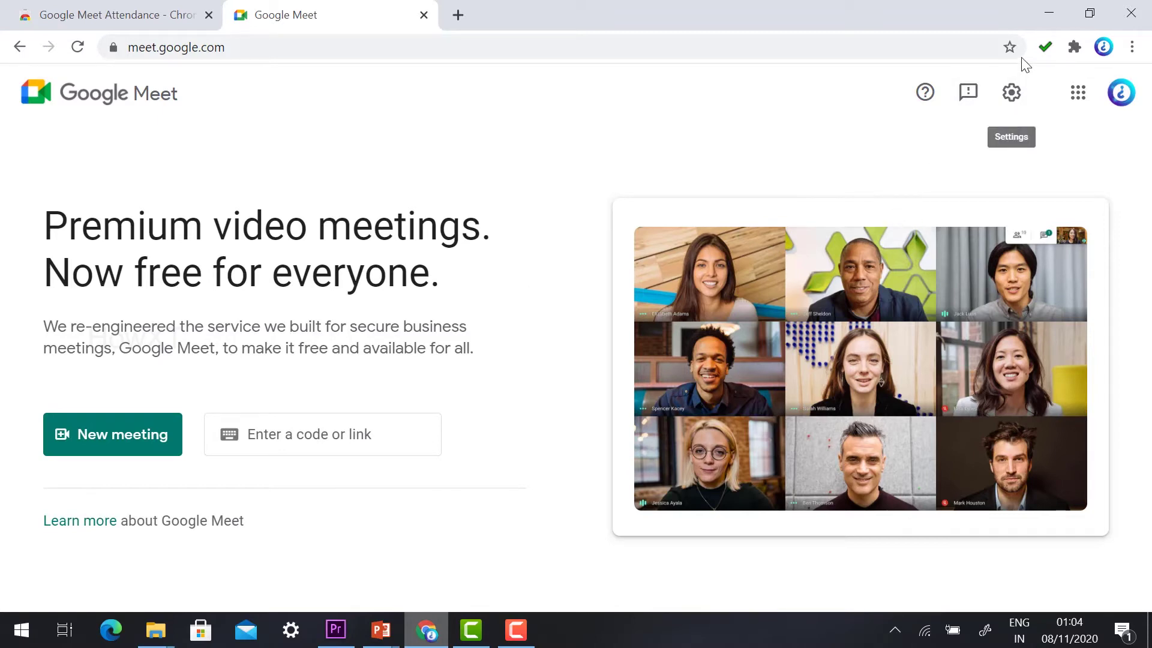
Step: Open a Meet page through the Google Meet Attendance extension and start an instant meeting there
left_click(1045, 47)
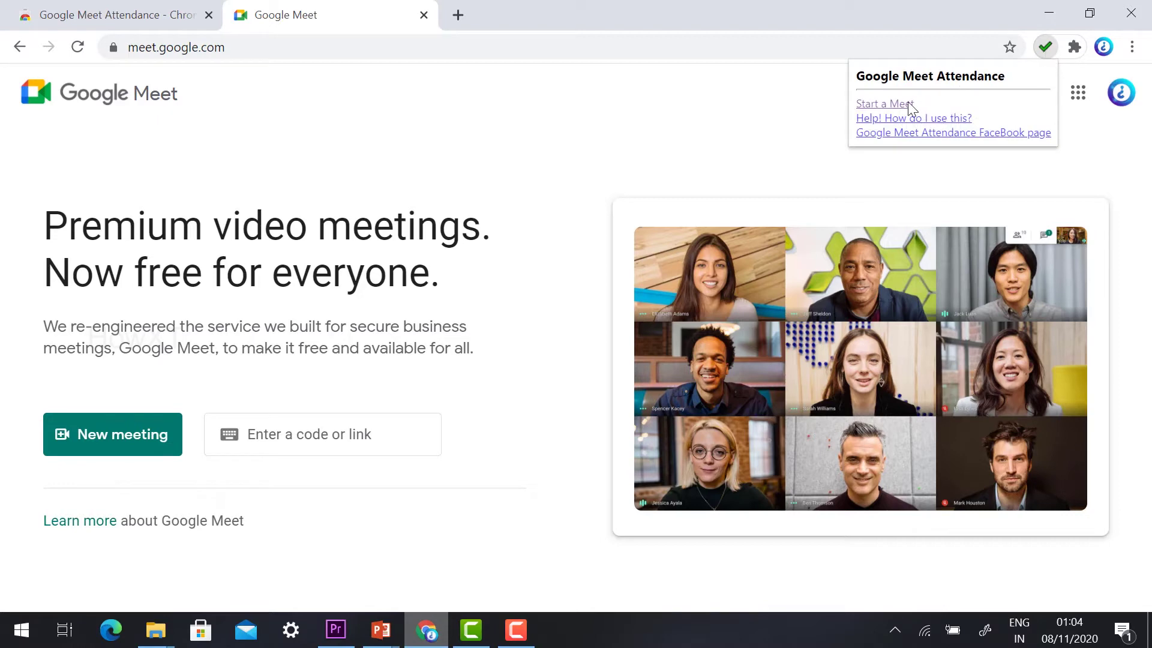
left_click(883, 107)
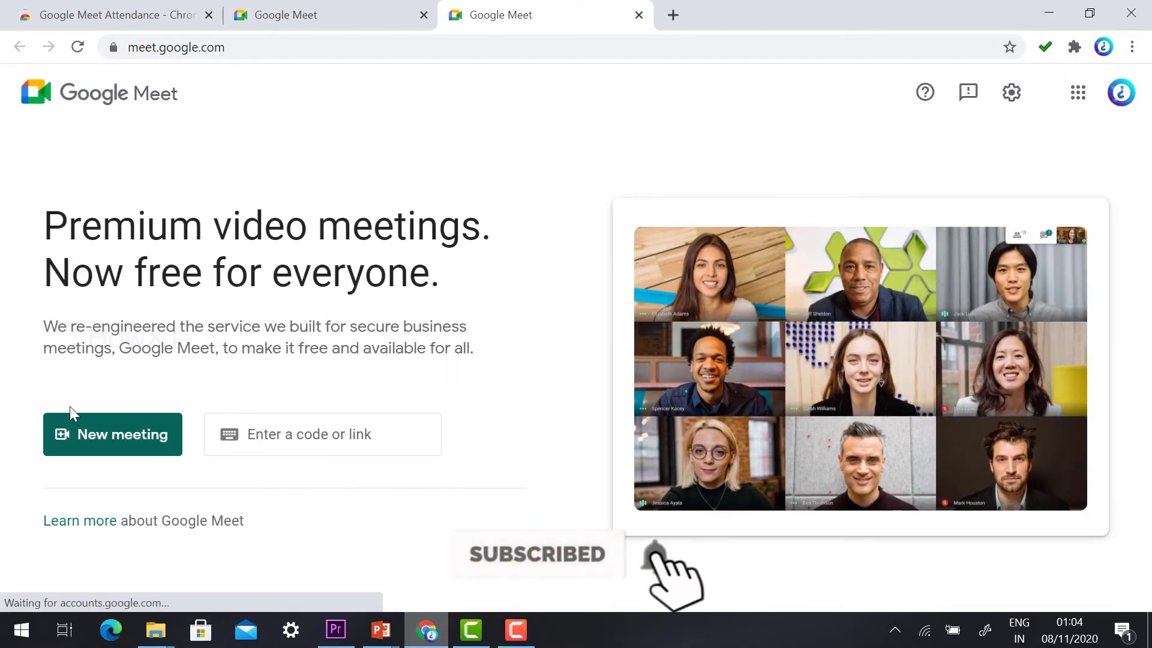
left_click(133, 441)
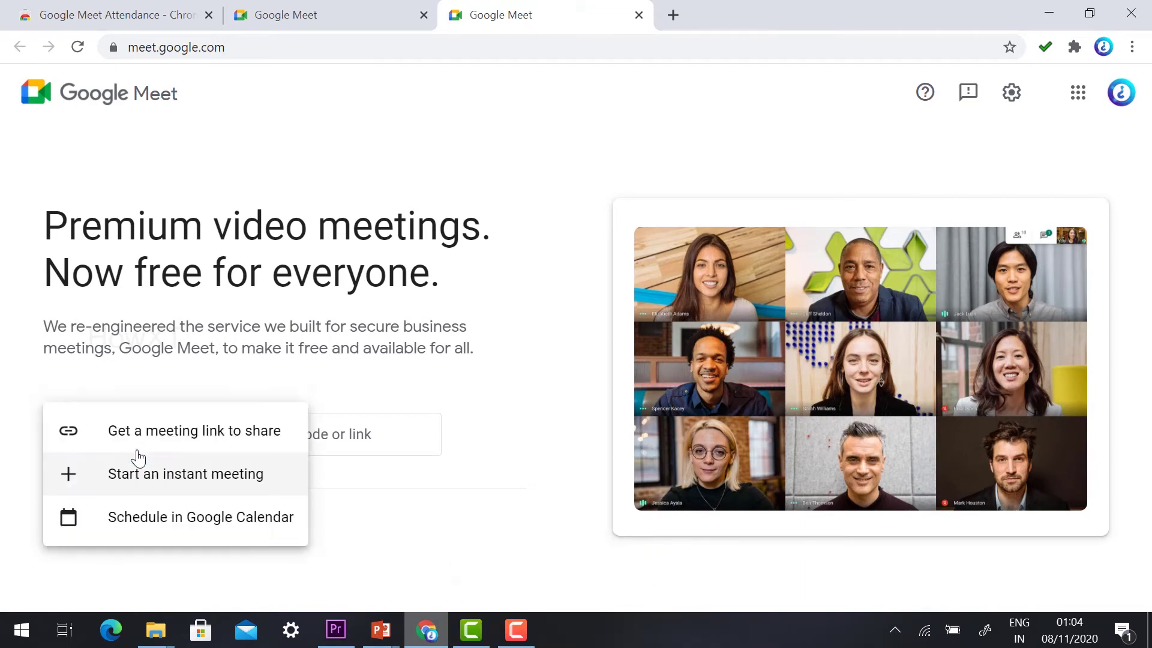
left_click(152, 475)
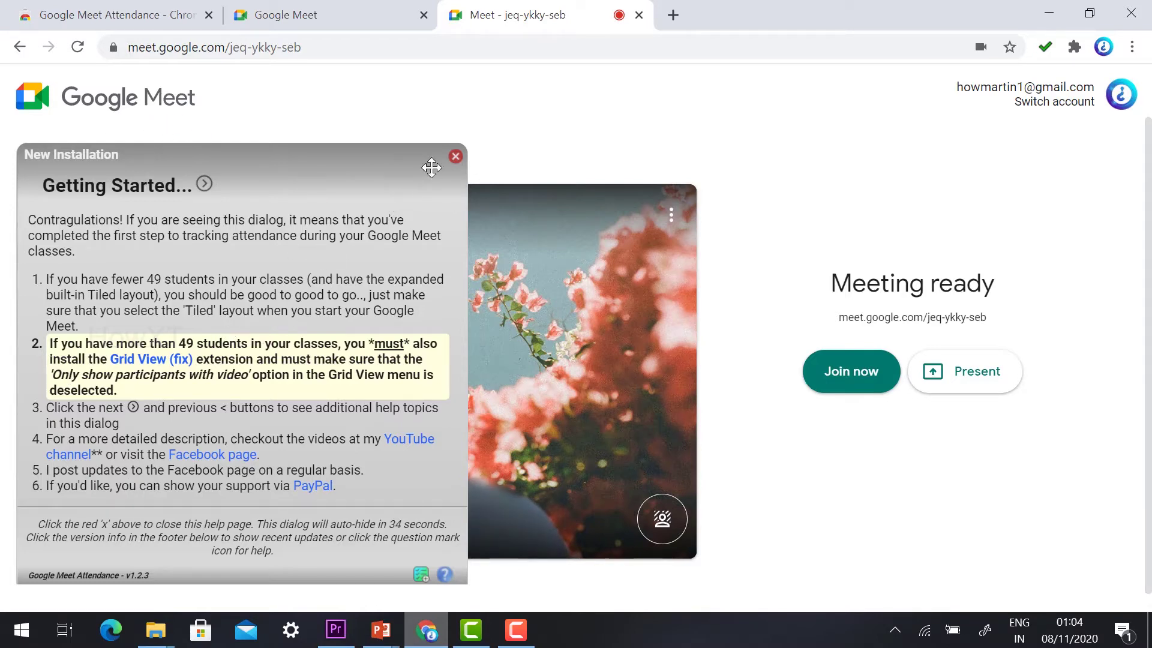
Step: Dismiss the extension's Getting Started guide and turn off the virtual background in the camera preview
left_click(456, 156)
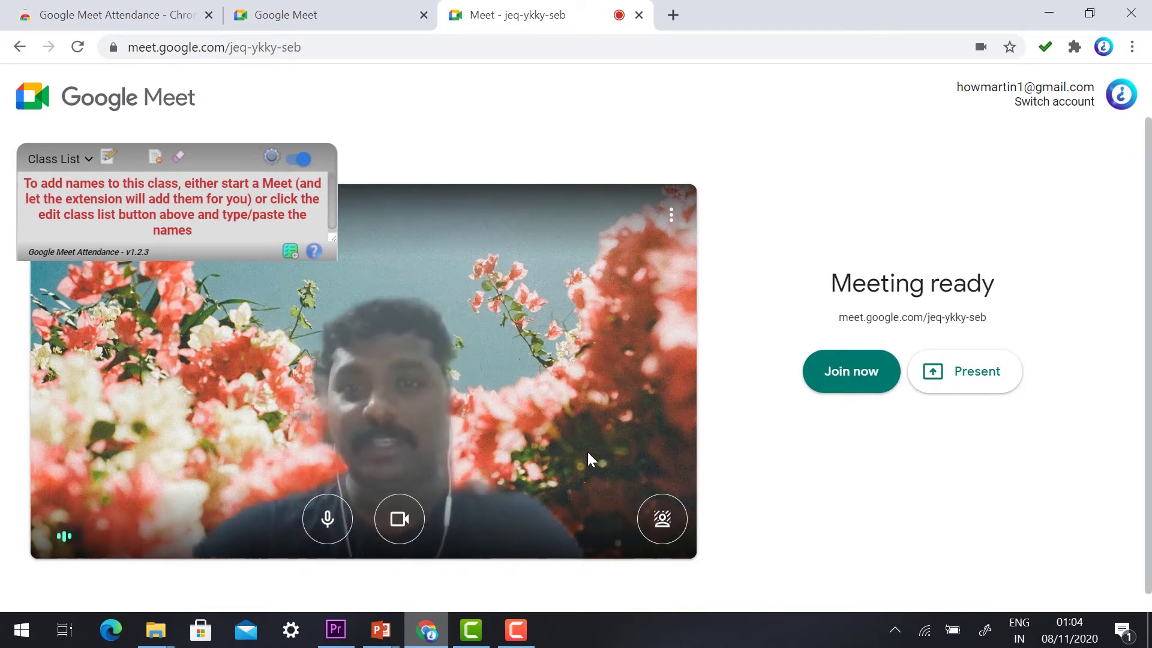
left_click(661, 520)
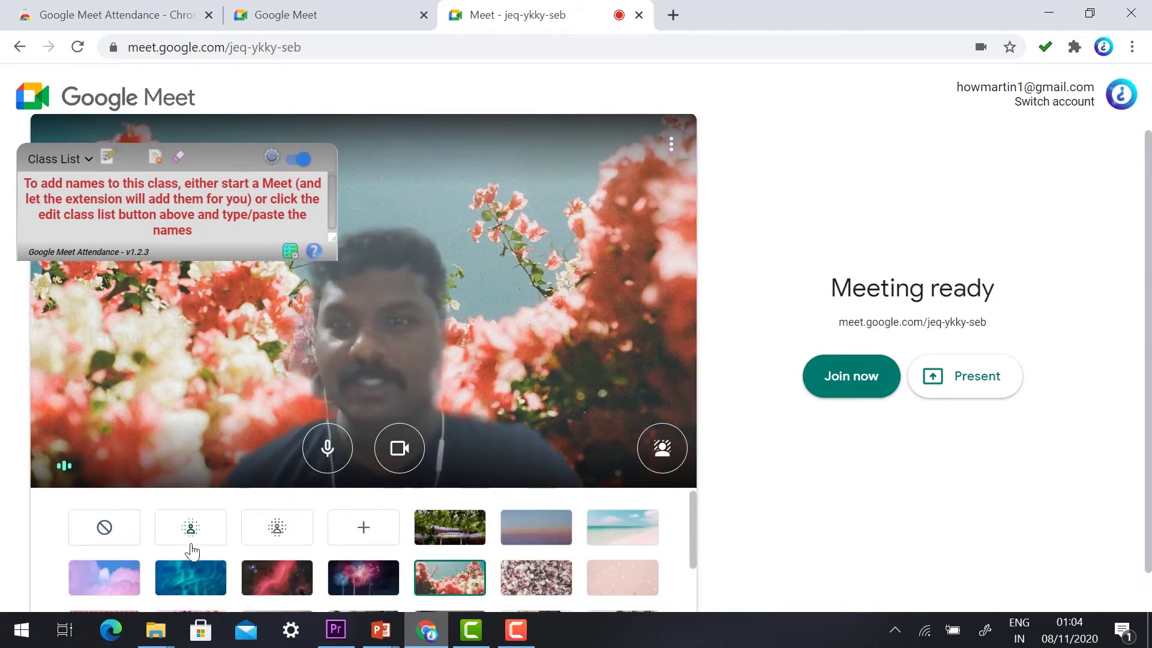
left_click(109, 528)
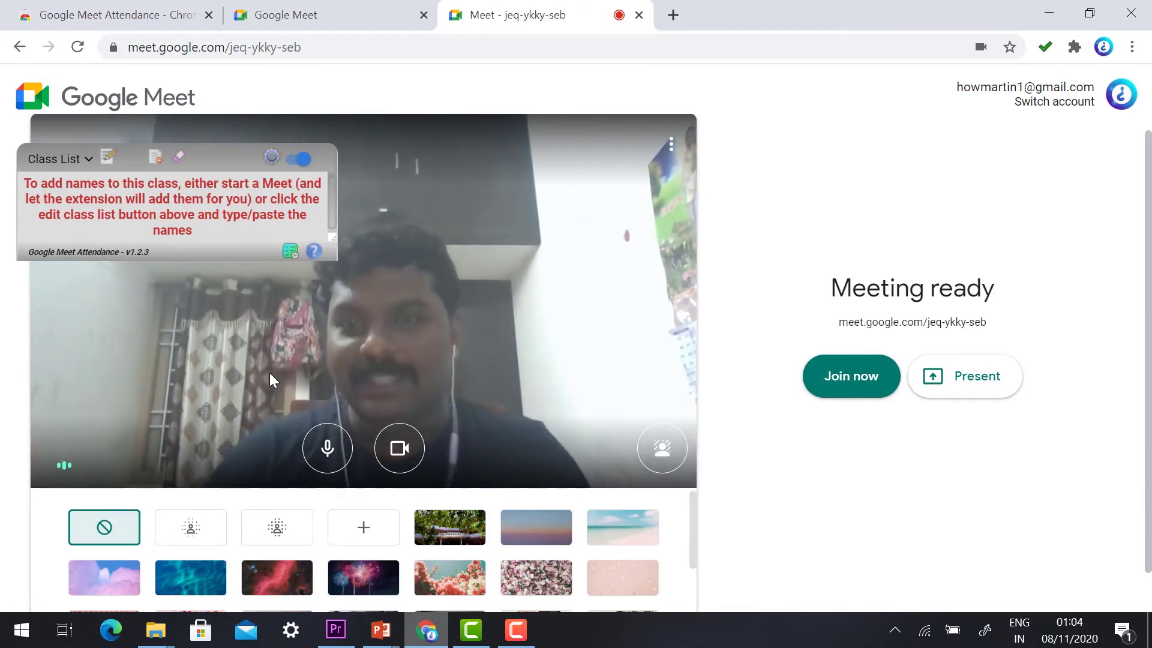
Step: Add a new class named "Xth A sec" to the attendance extension's class list
left_click(84, 160)
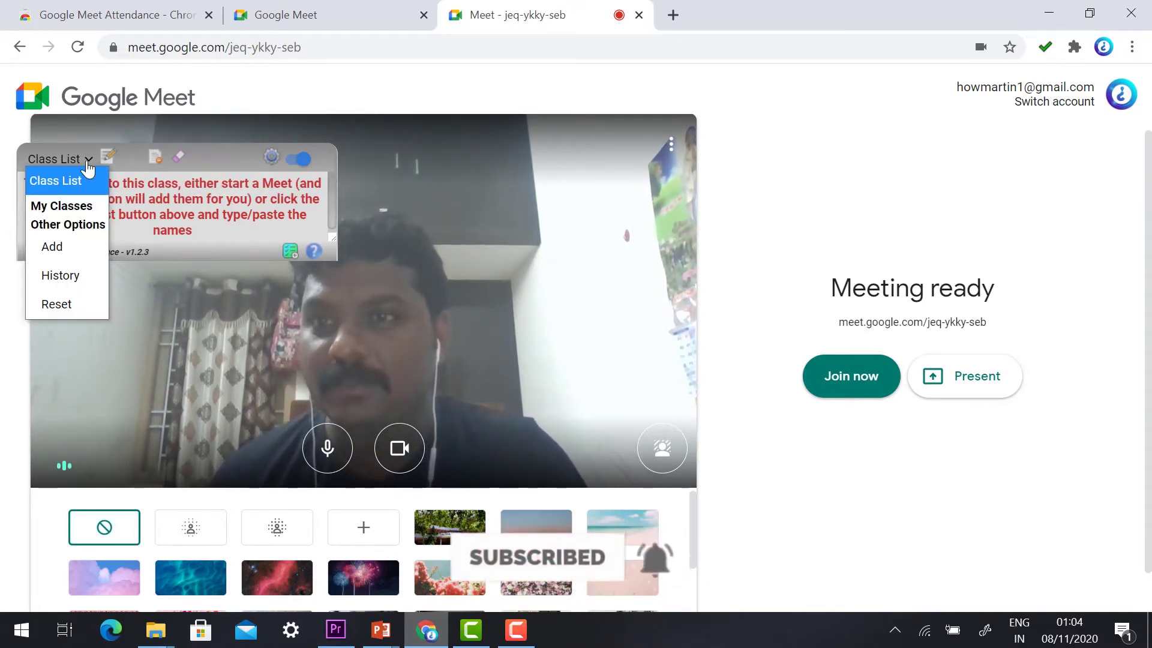
left_click(65, 250)
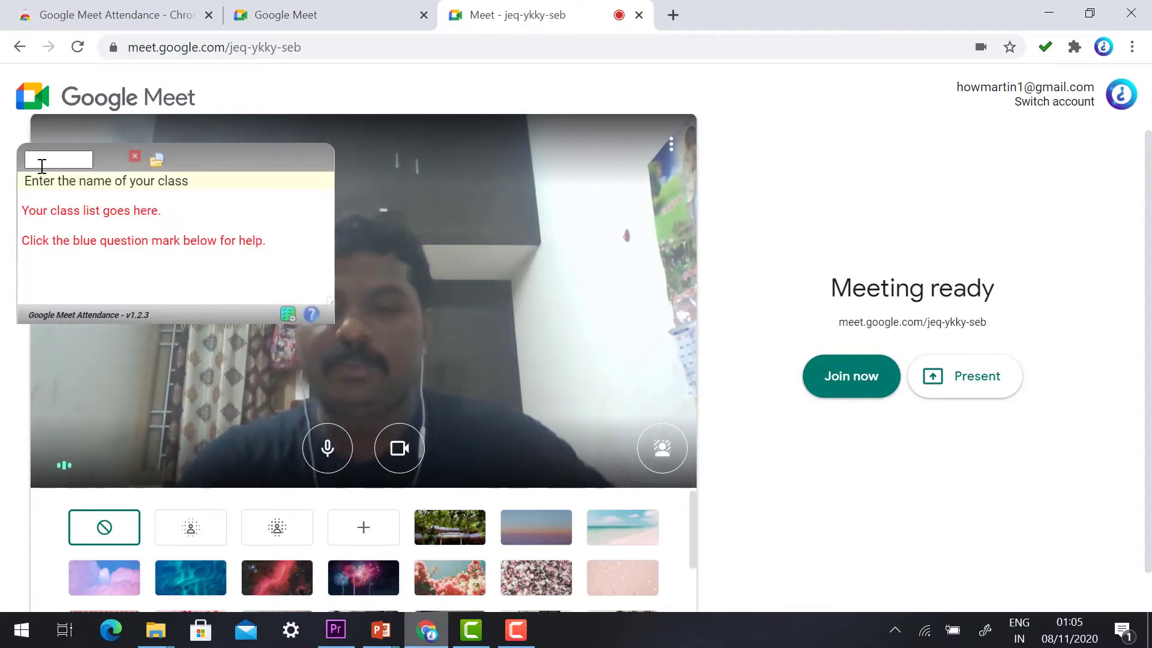
type("X")
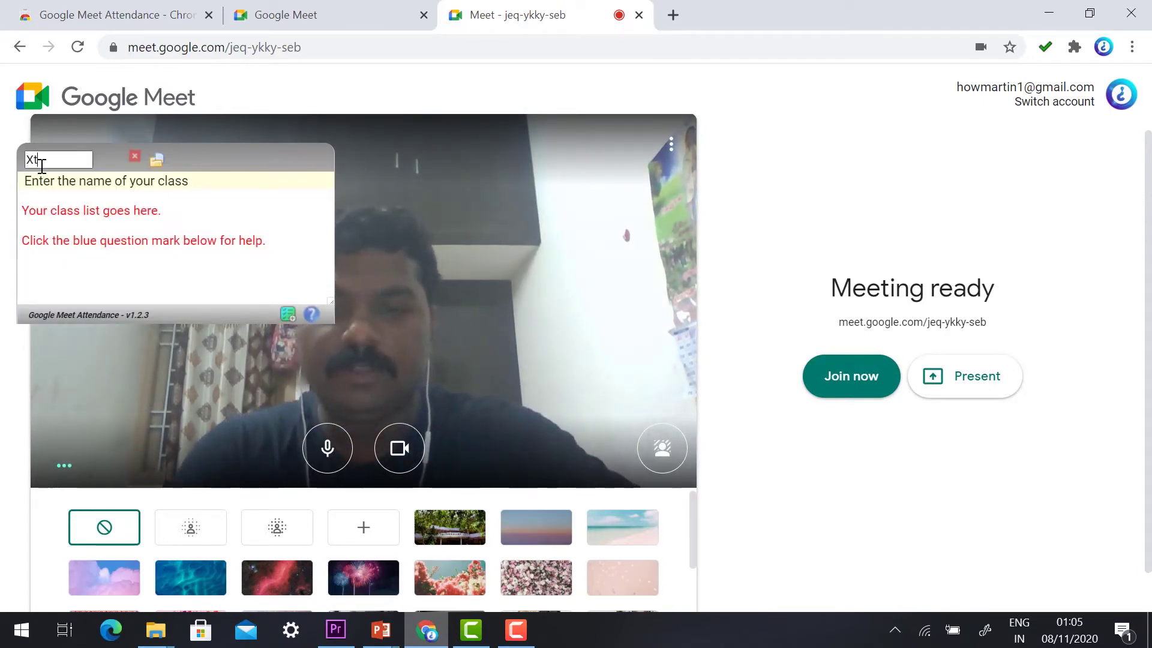
type("th A sec")
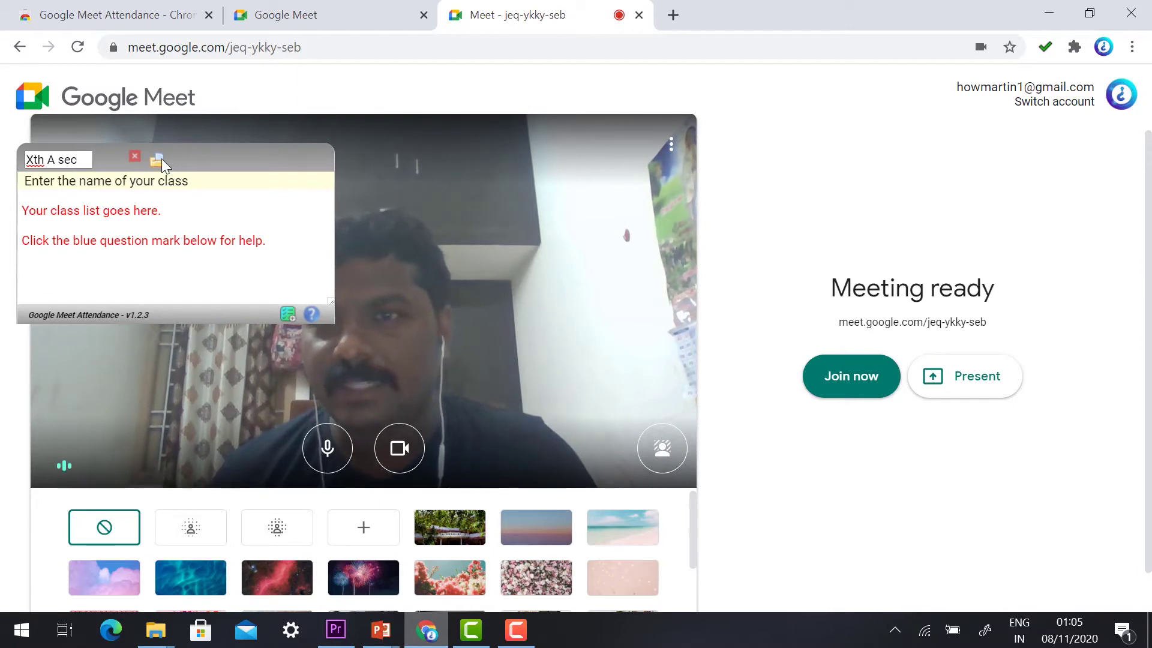
left_click(131, 197)
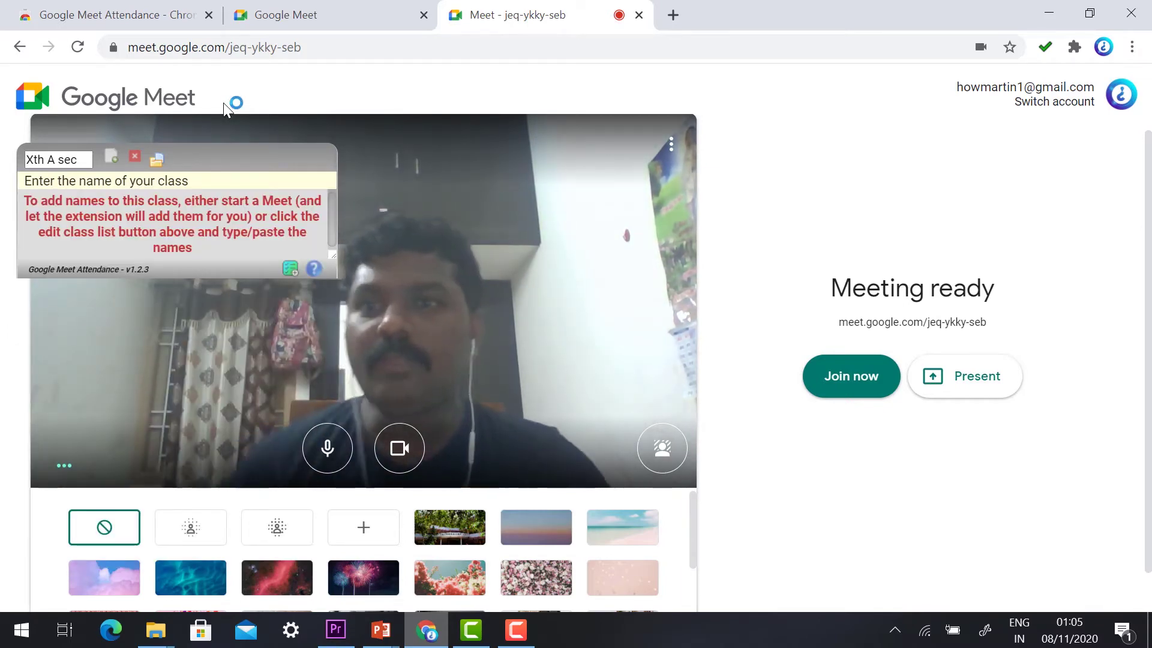
Step: Join the meeting and hide the attendance list overlaying the participants
left_click(843, 390)
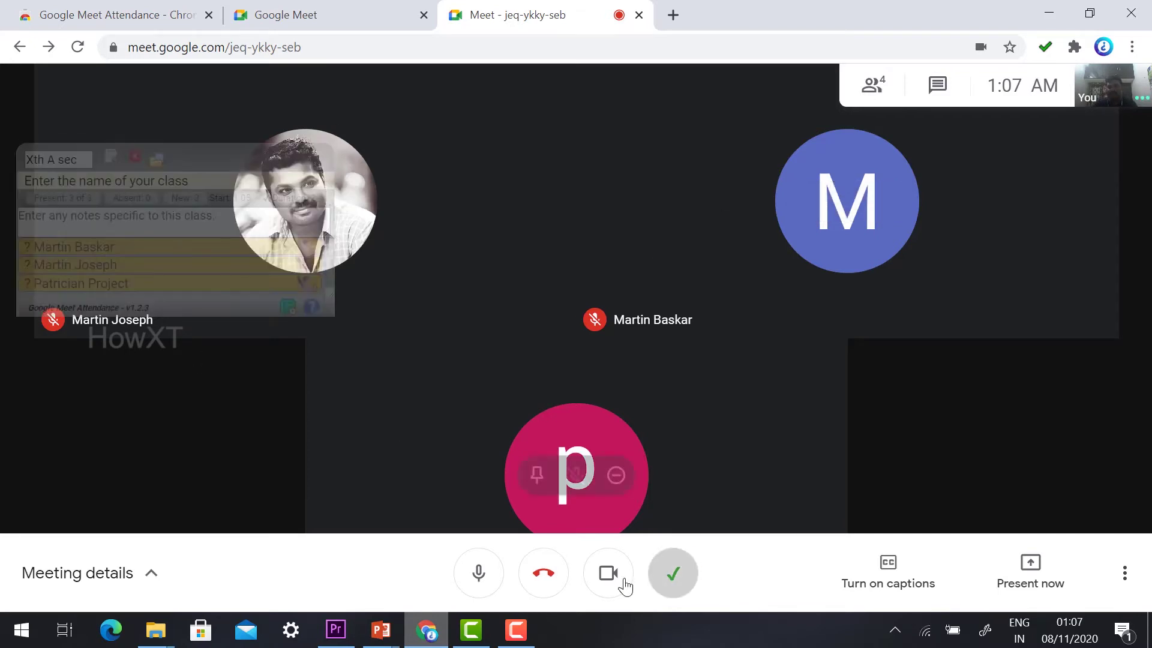
left_click(671, 574)
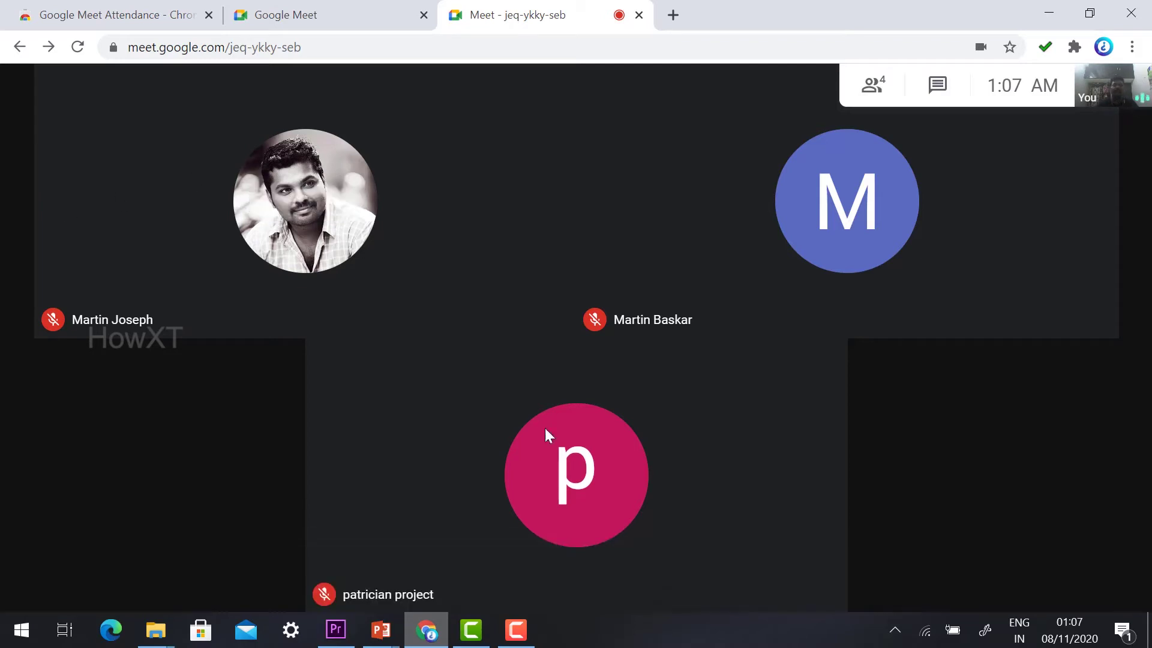
left_click(1038, 576)
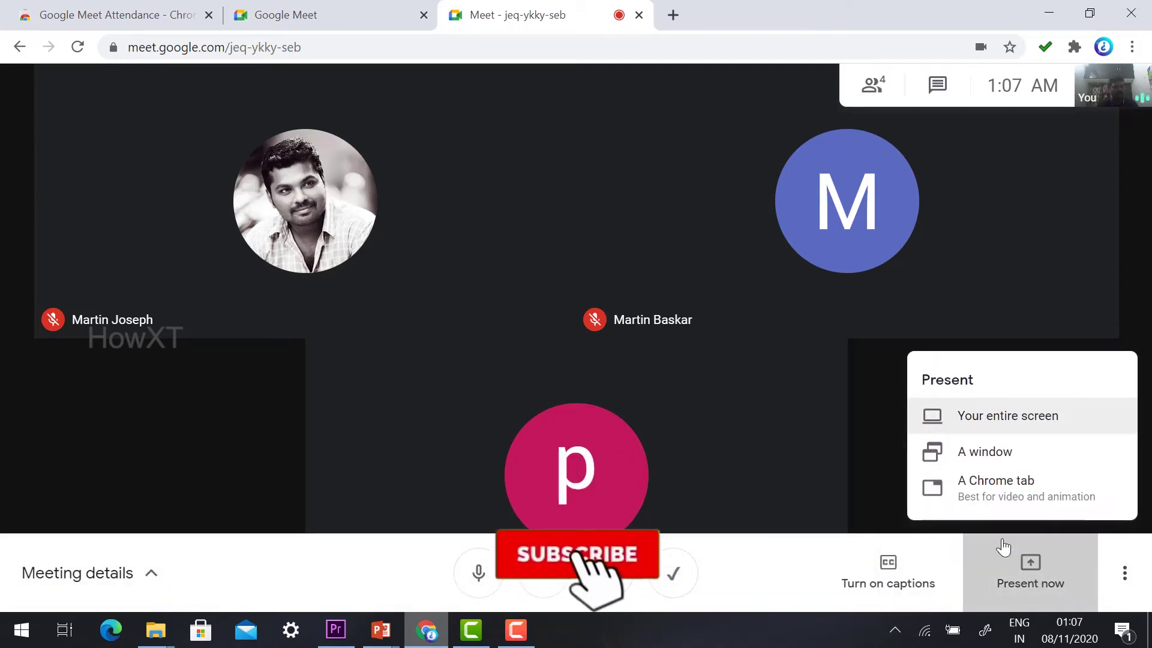
left_click(205, 400)
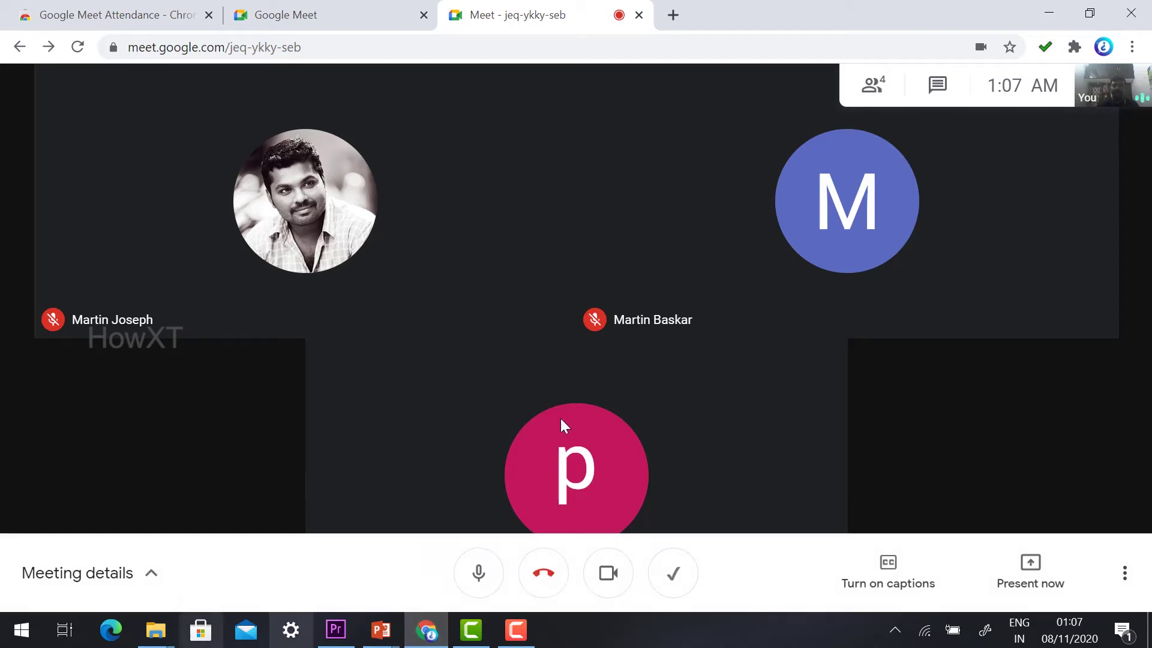
Step: Check the meeting's participant list and close the meeting details again
left_click(875, 84)
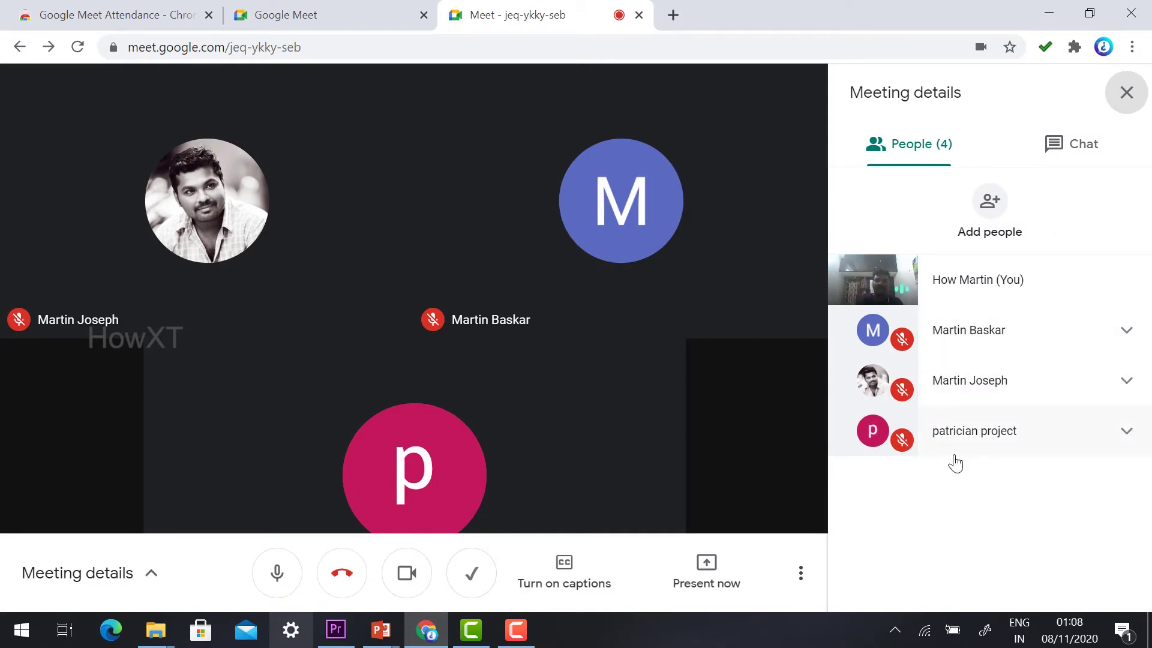
left_click(1126, 95)
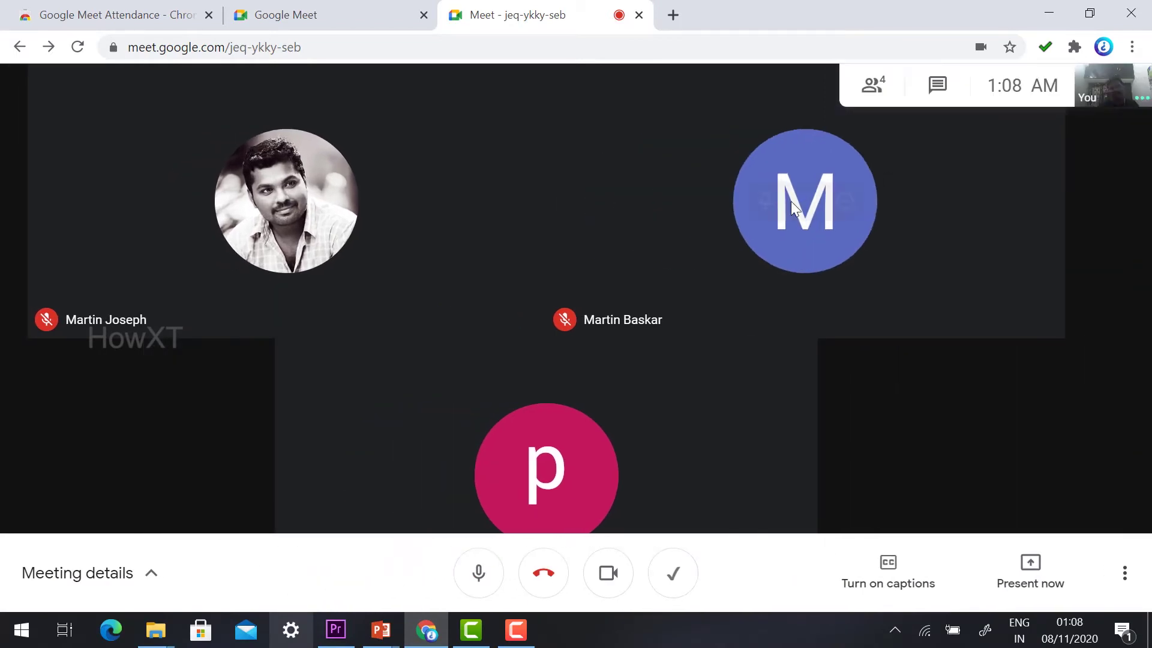
mouse_move(768, 209)
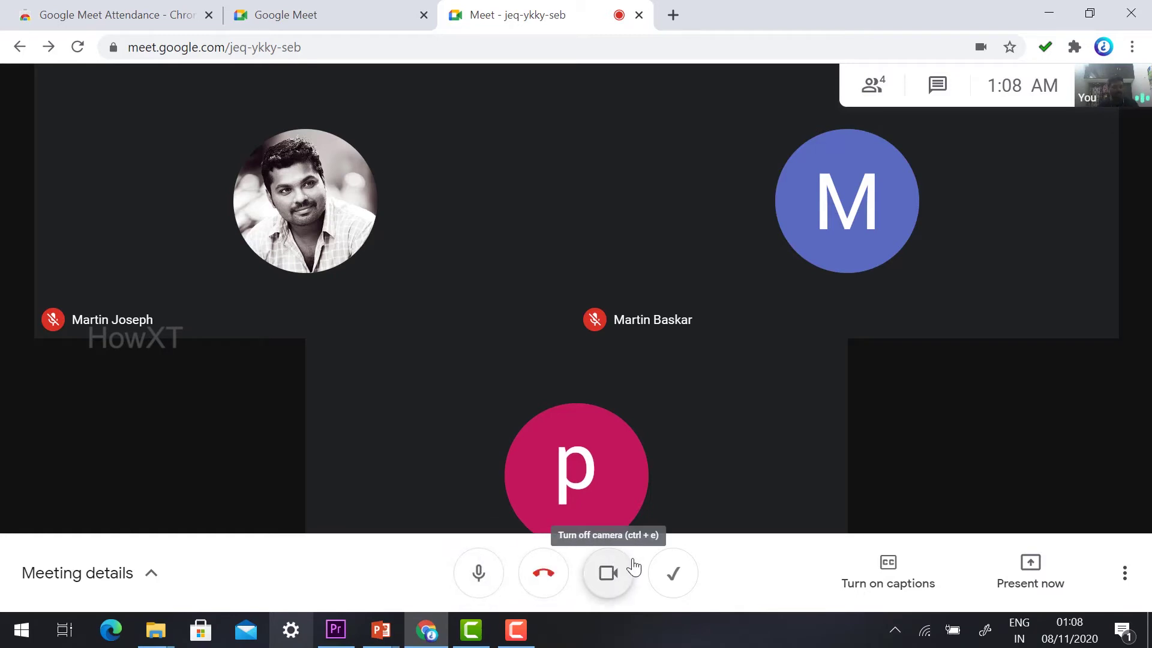
Step: Show the attendance list for "Xth A sec", review the participants recorded in it, and hide it again
left_click(676, 574)
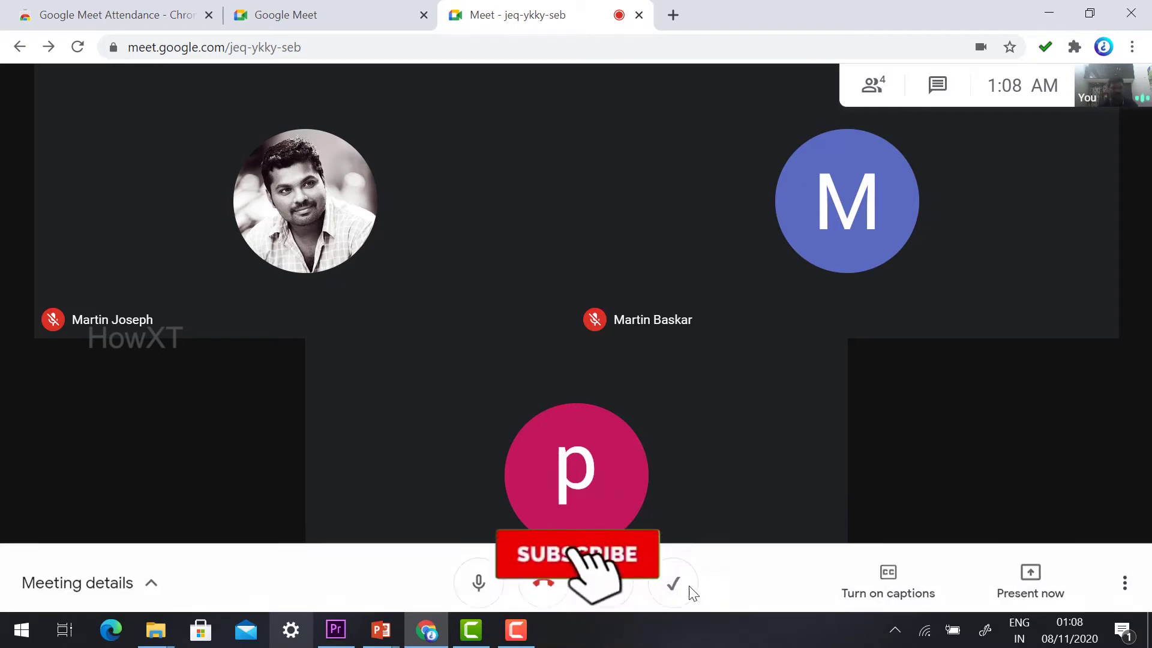
left_click(684, 584)
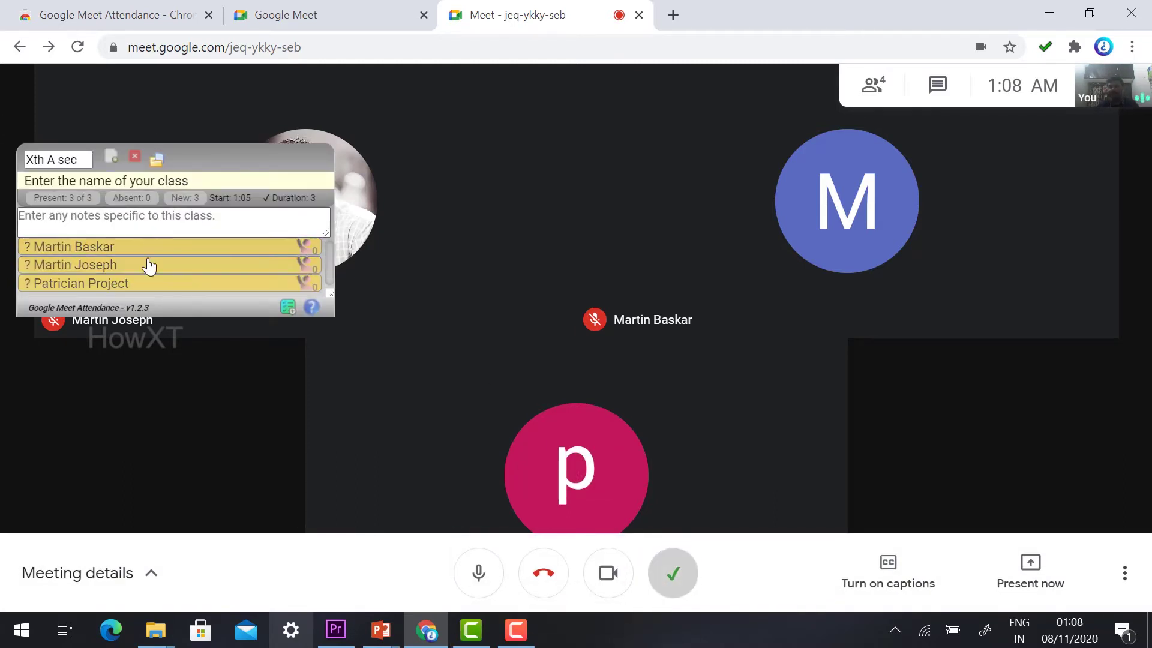
mouse_move(152, 258)
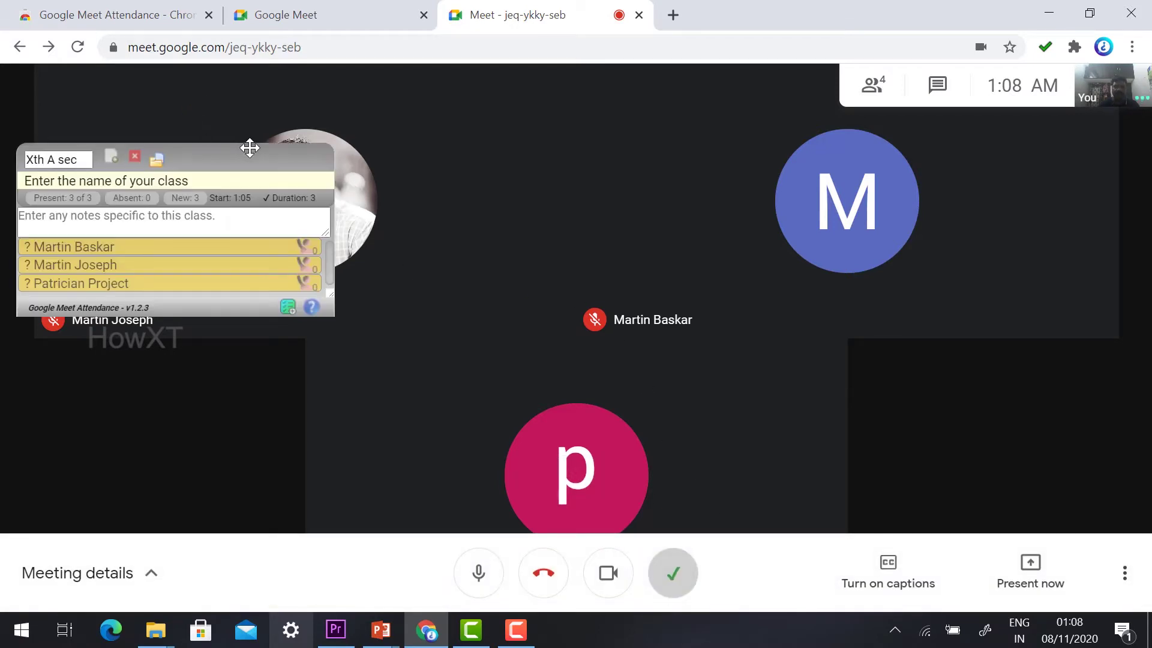
left_click(687, 585)
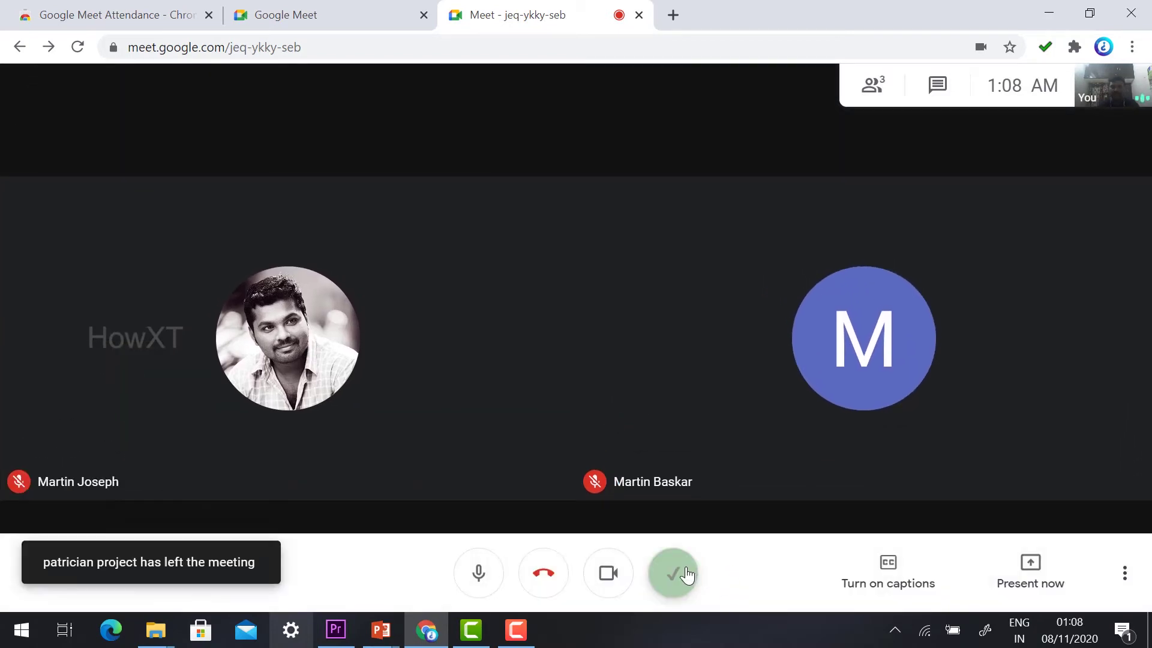
left_click(676, 574)
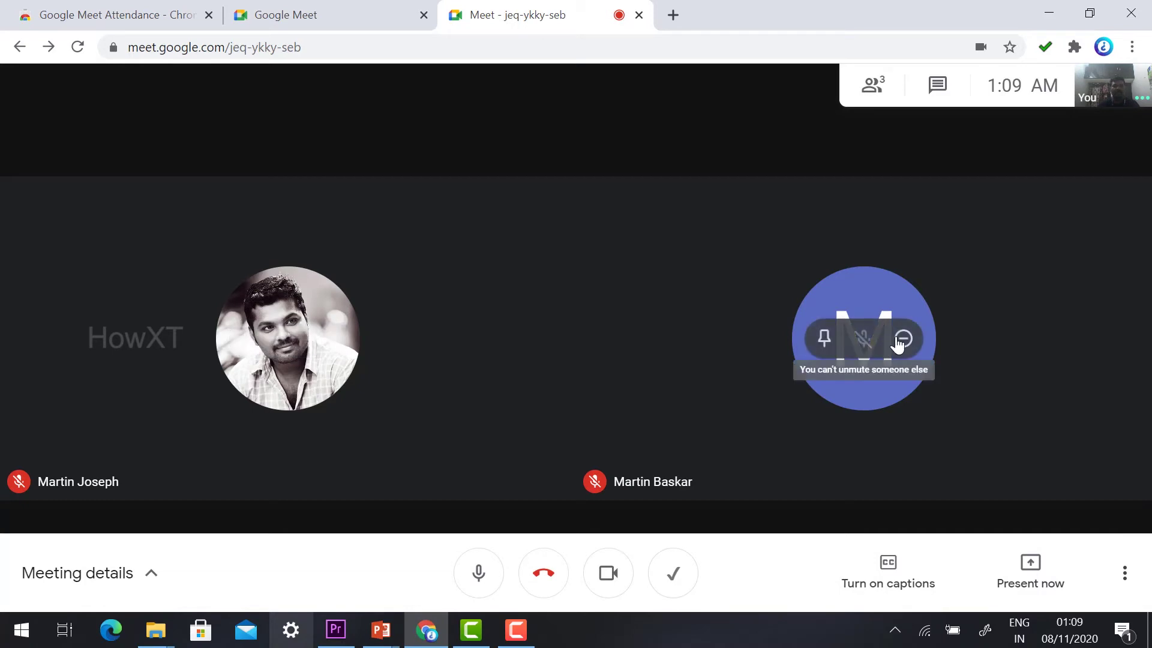
Step: Remove the two remaining participants from the meeting and leave the call
left_click(899, 337)
left_click(671, 385)
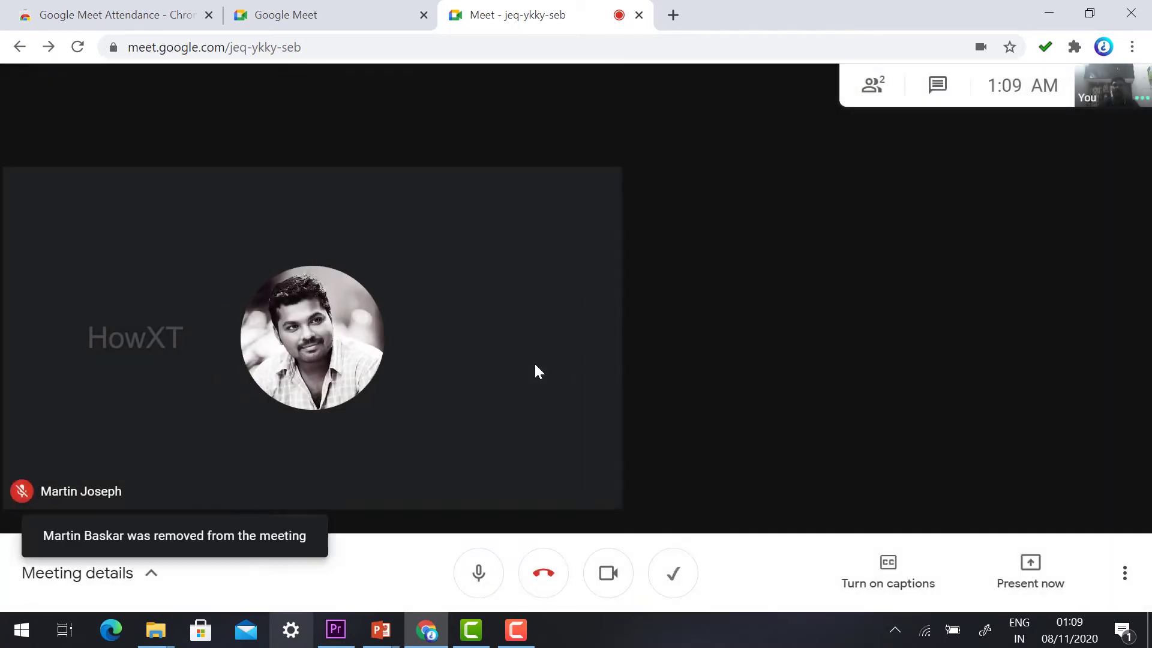
left_click(872, 85)
left_click(1053, 336)
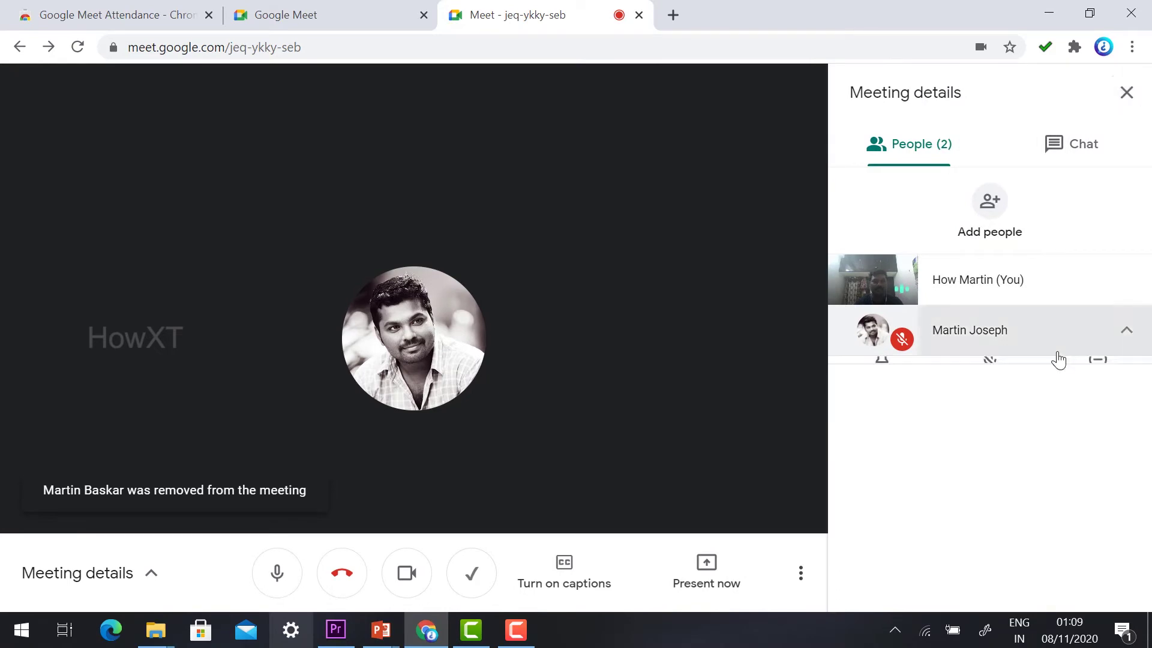
left_click(1092, 383)
left_click(683, 380)
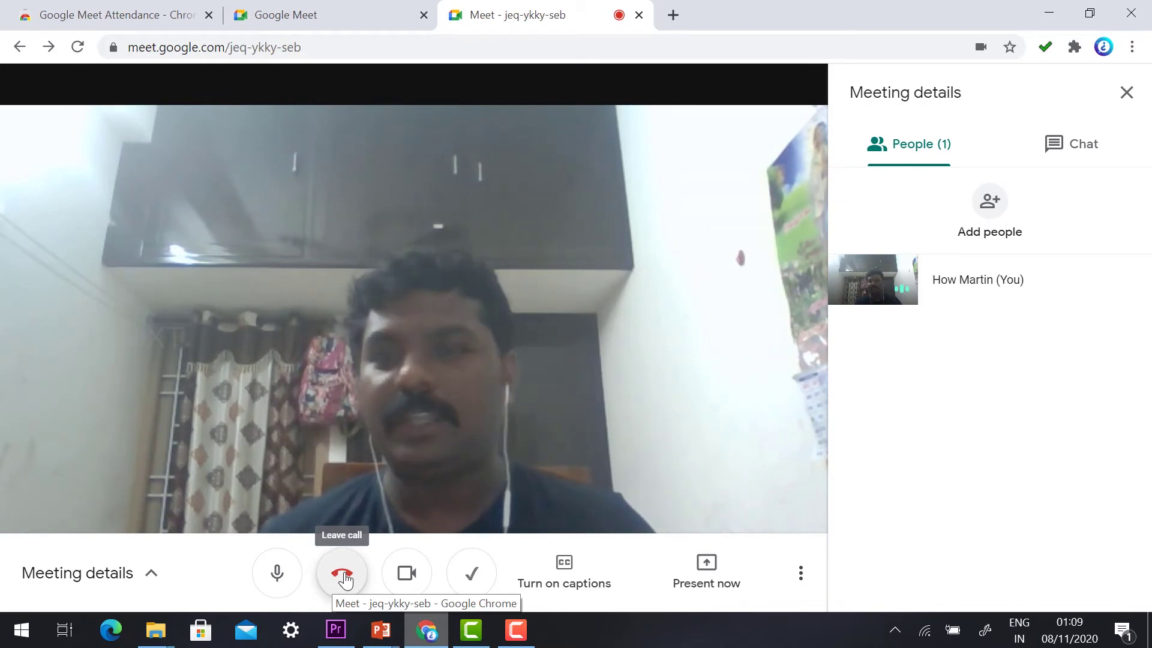
left_click(343, 575)
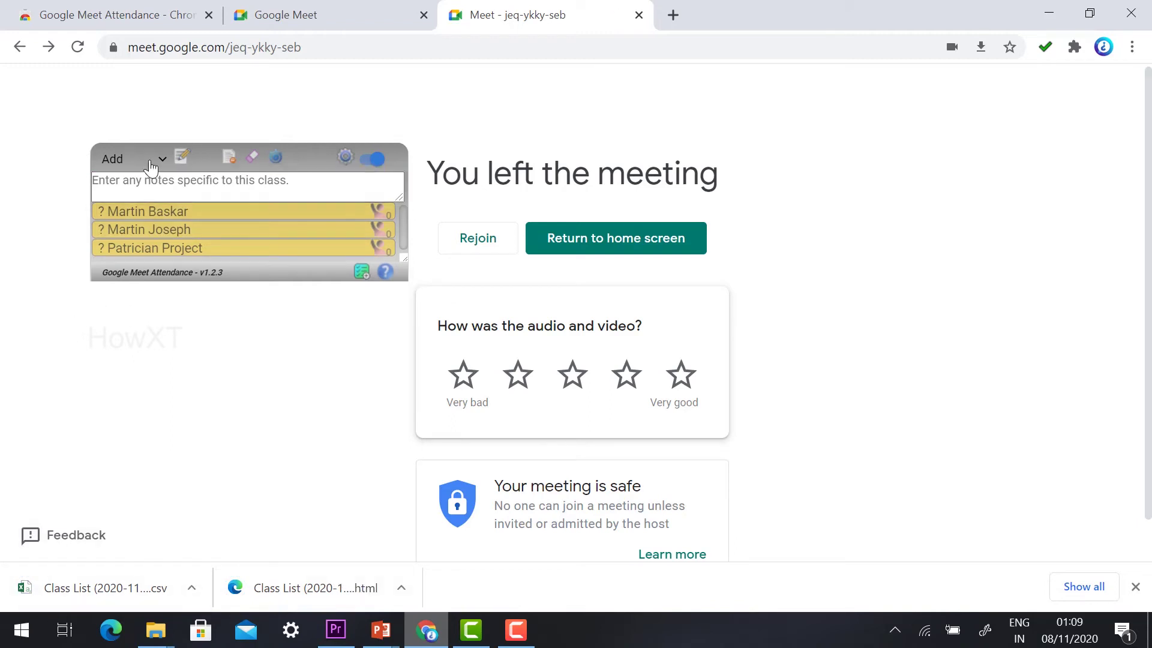
Step: Open the downloaded Class List HTML attendance report and examine its Meet ID
left_click(75, 589)
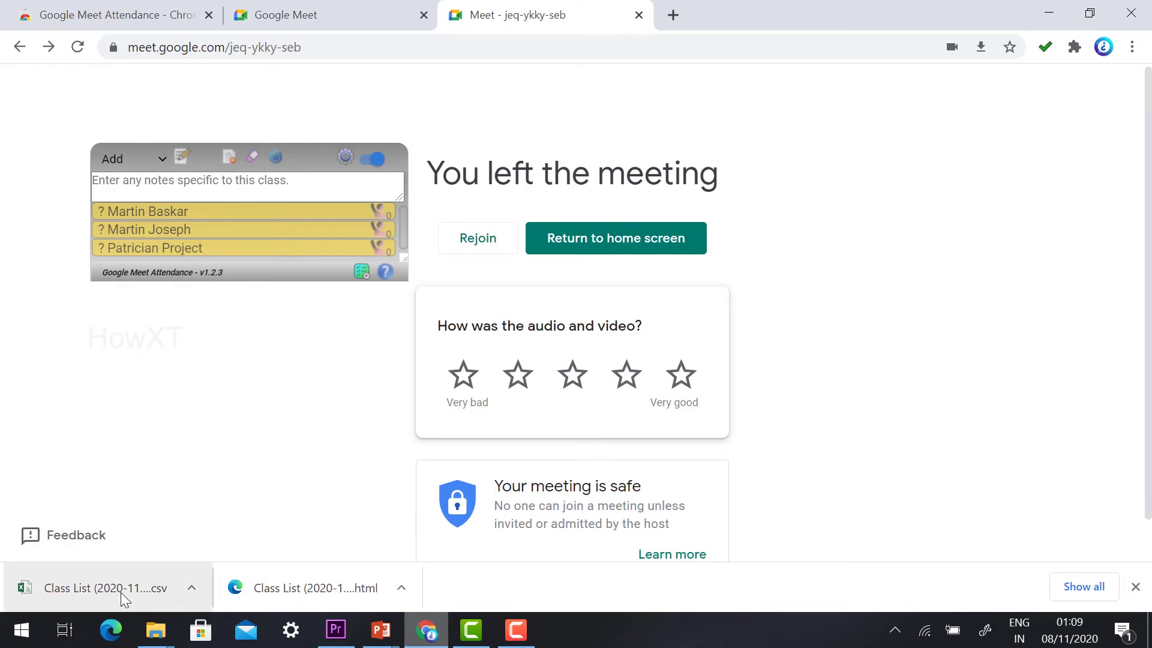
left_click(255, 589)
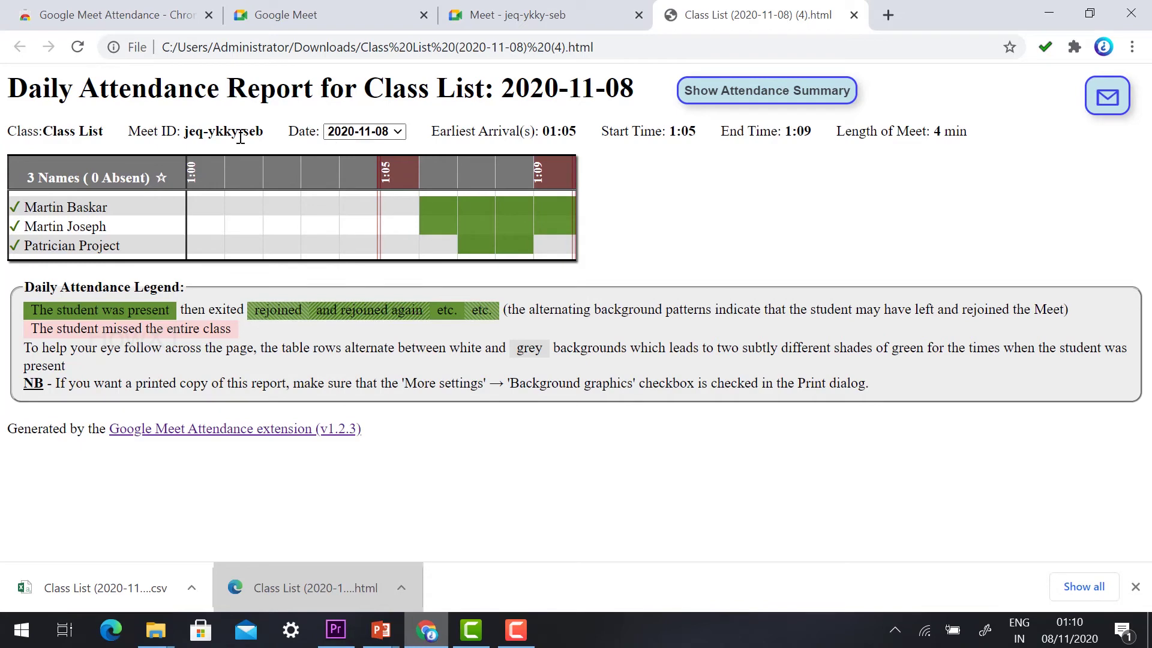
left_click_drag(202, 132, 266, 136)
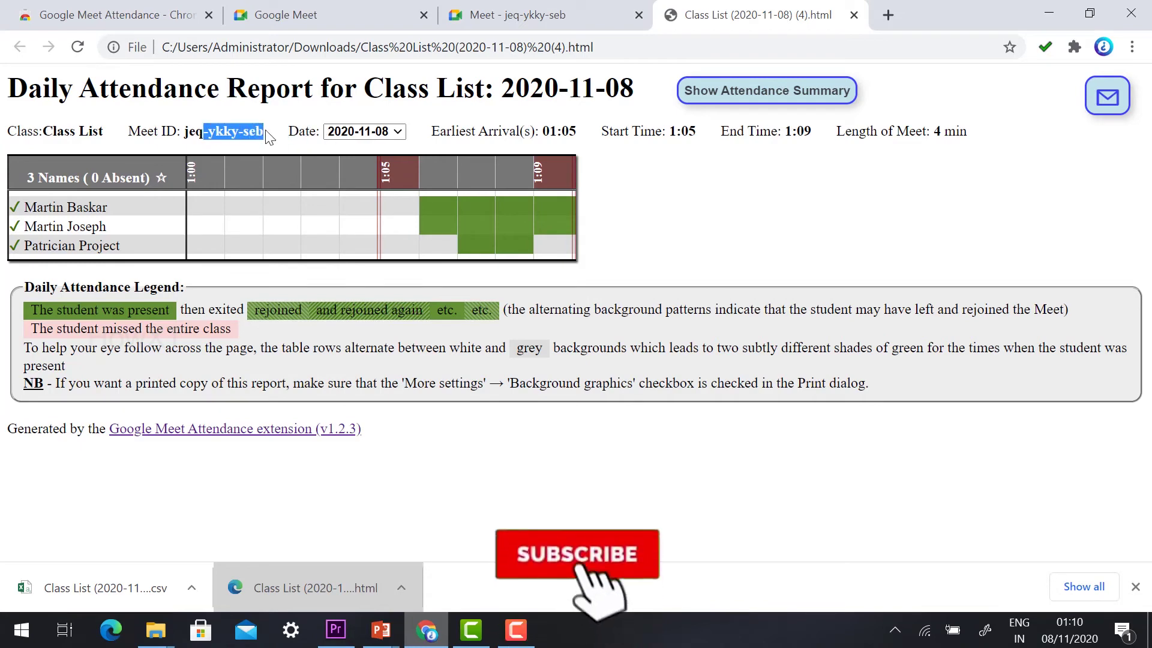
left_click(267, 137)
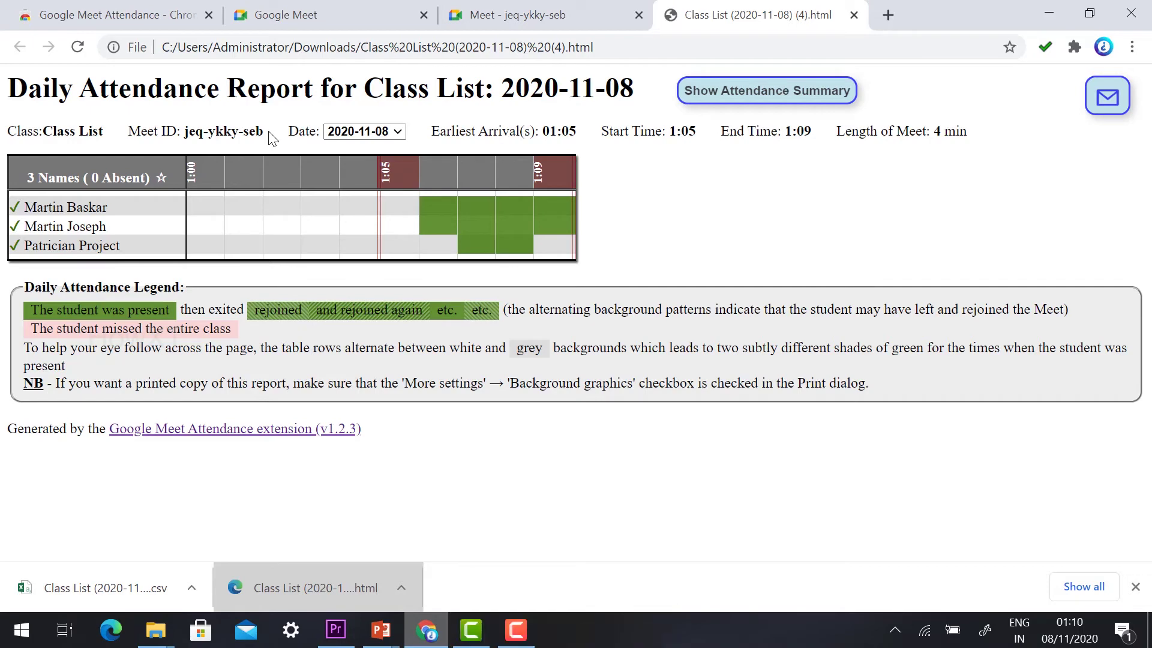
left_click_drag(232, 133, 264, 133)
Step: Open the downloaded Class List CSV report in Excel and widen column A to fit the participants' names
left_click(78, 594)
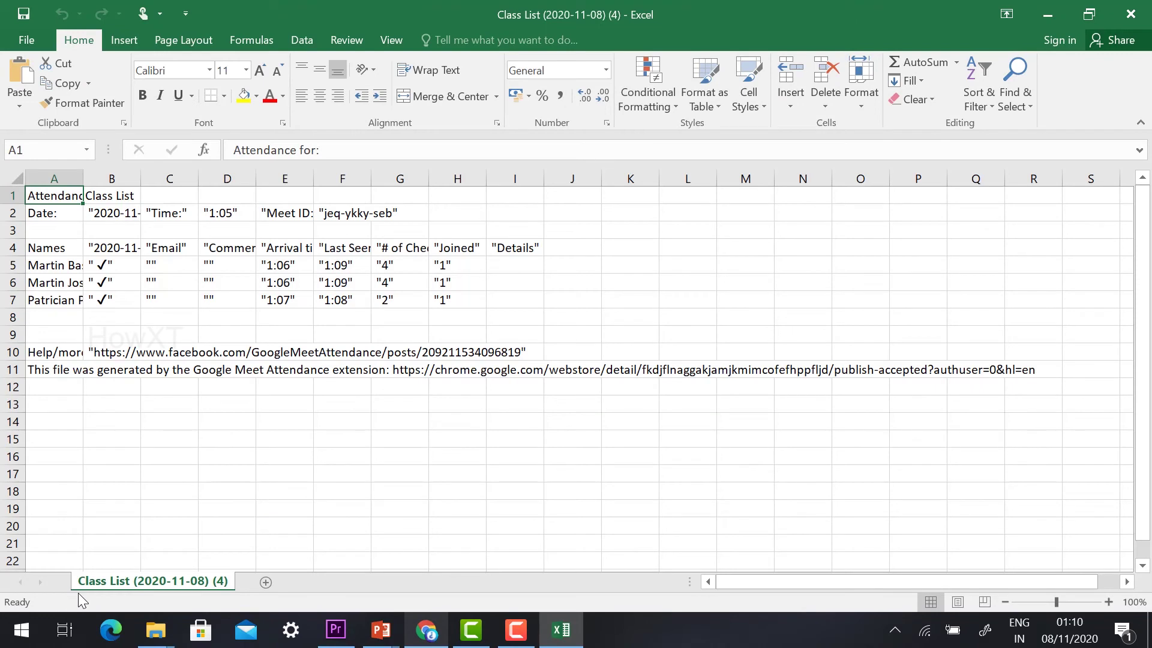
left_click_drag(84, 179, 185, 180)
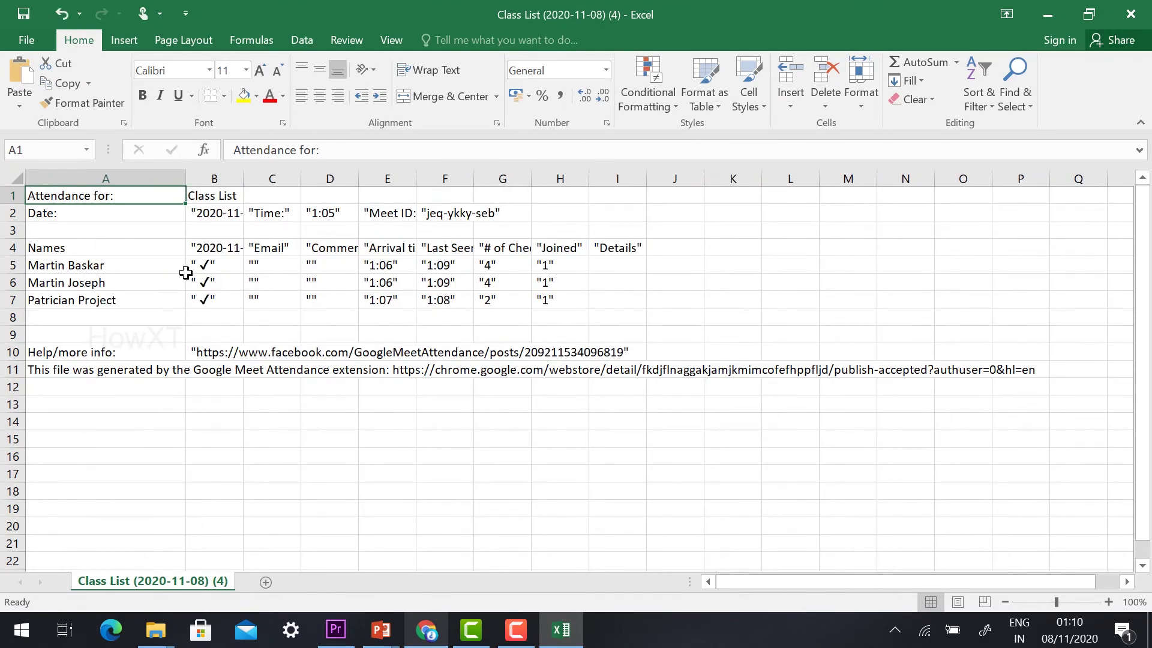
Step: Examine each participant's arrival and last seen times, plus the Meet ID and start time in the CSV report
left_click(85, 265)
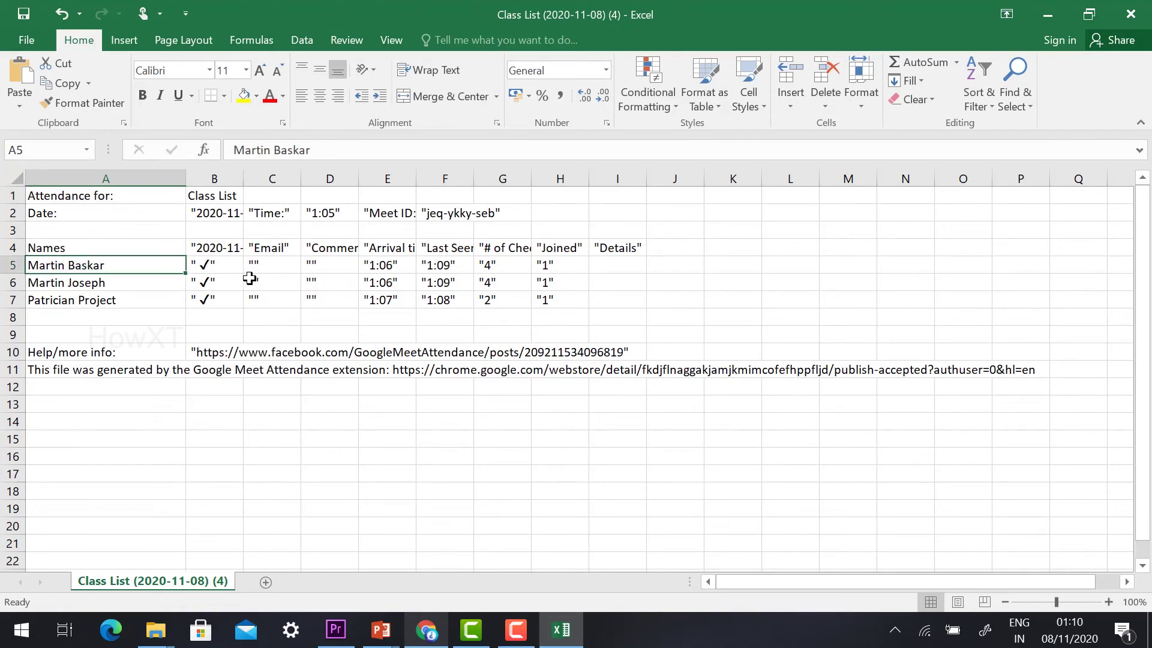
left_click(386, 265)
left_click(442, 266)
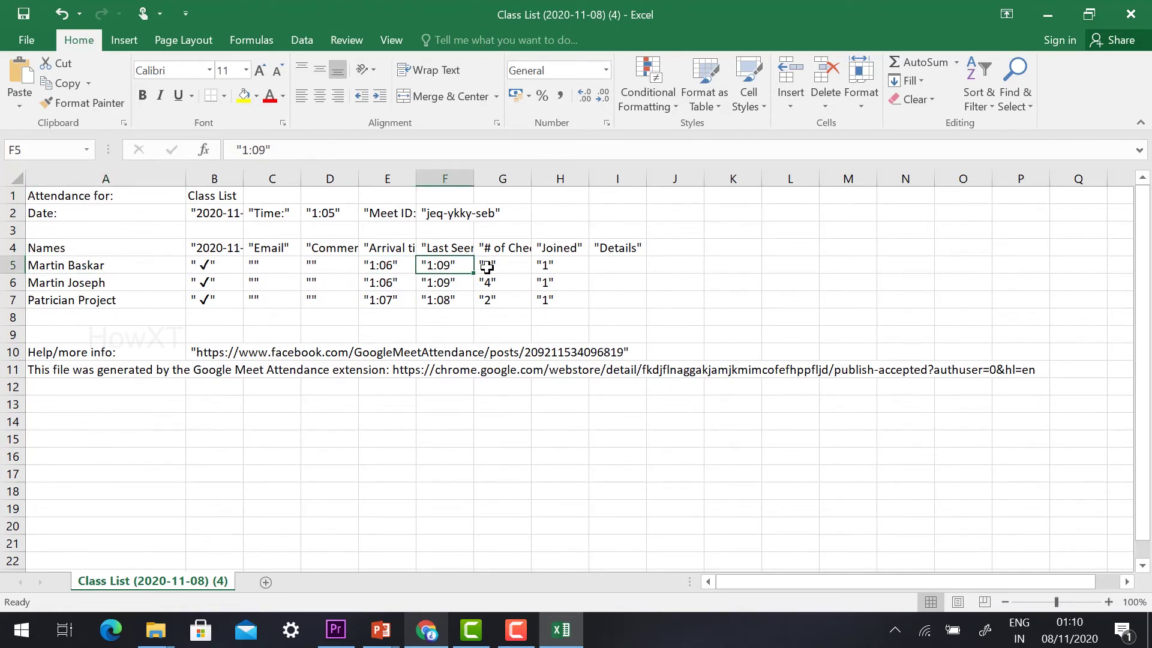
left_click(379, 286)
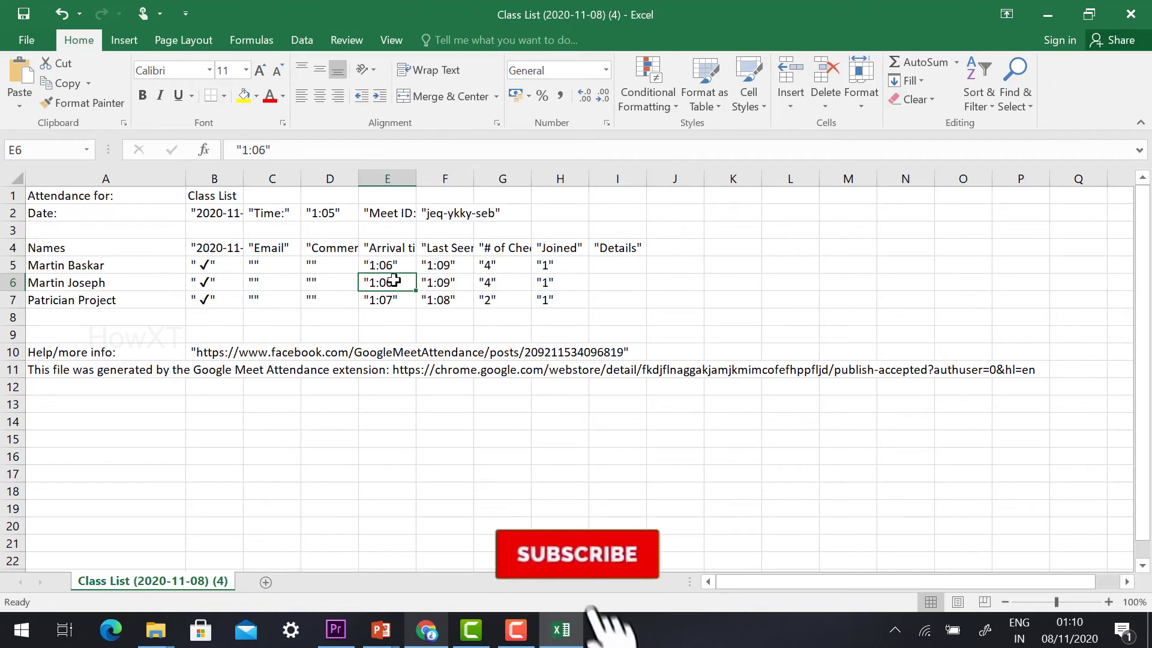
left_click(443, 285)
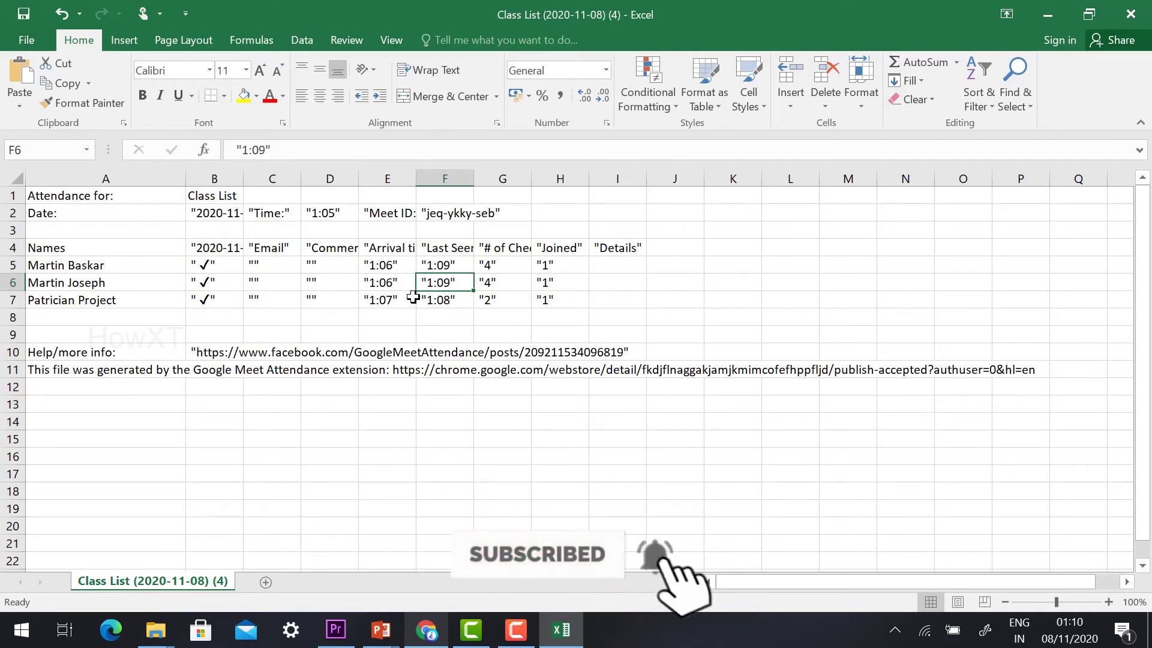
left_click(368, 296)
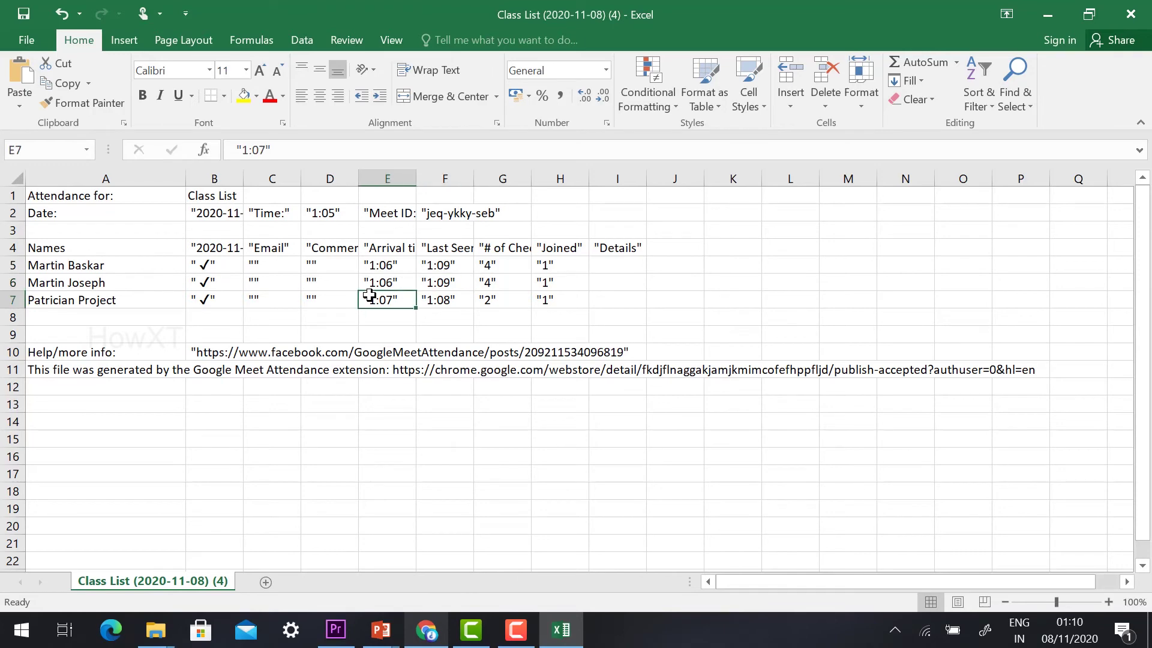
left_click(443, 299)
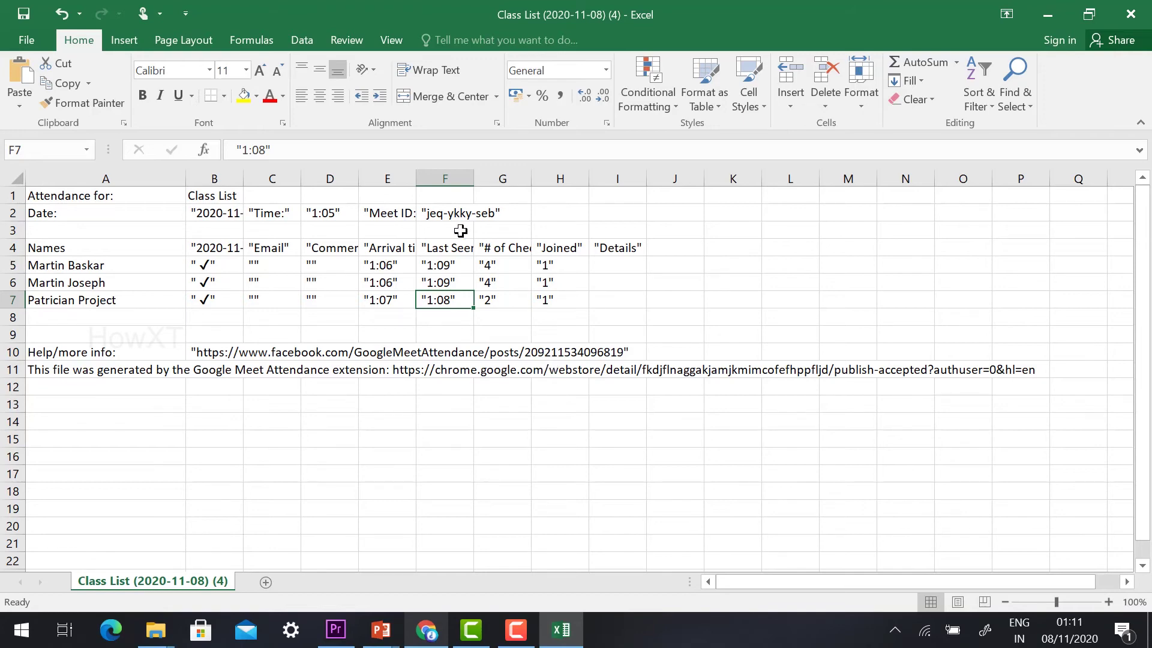
left_click(460, 211)
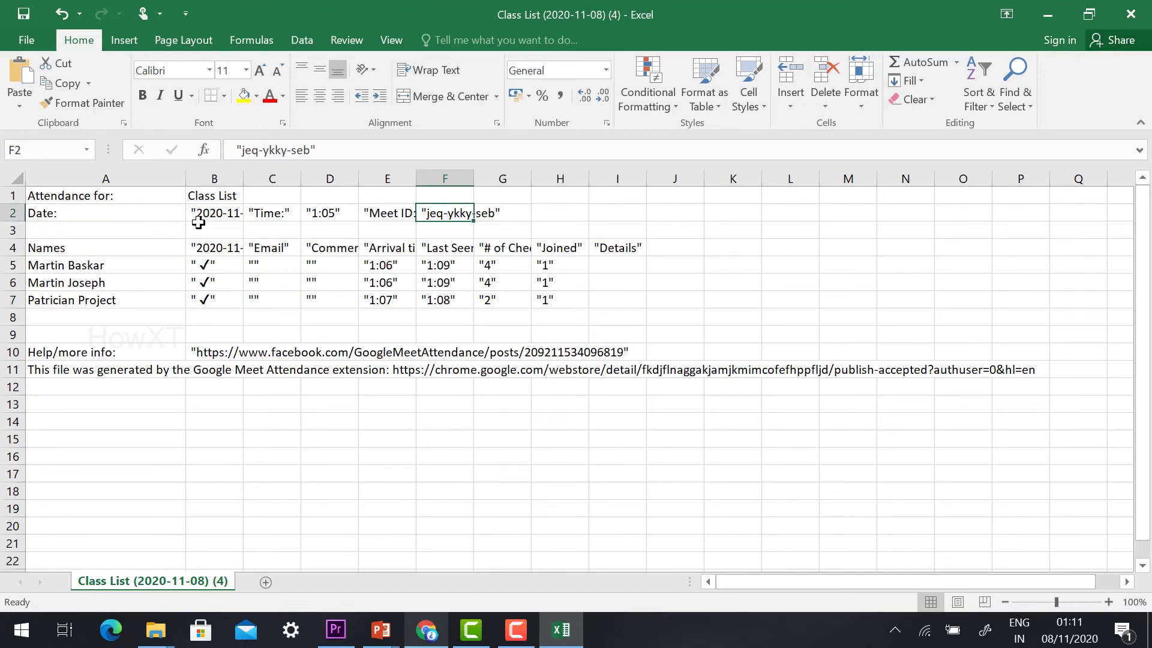
left_click(333, 220)
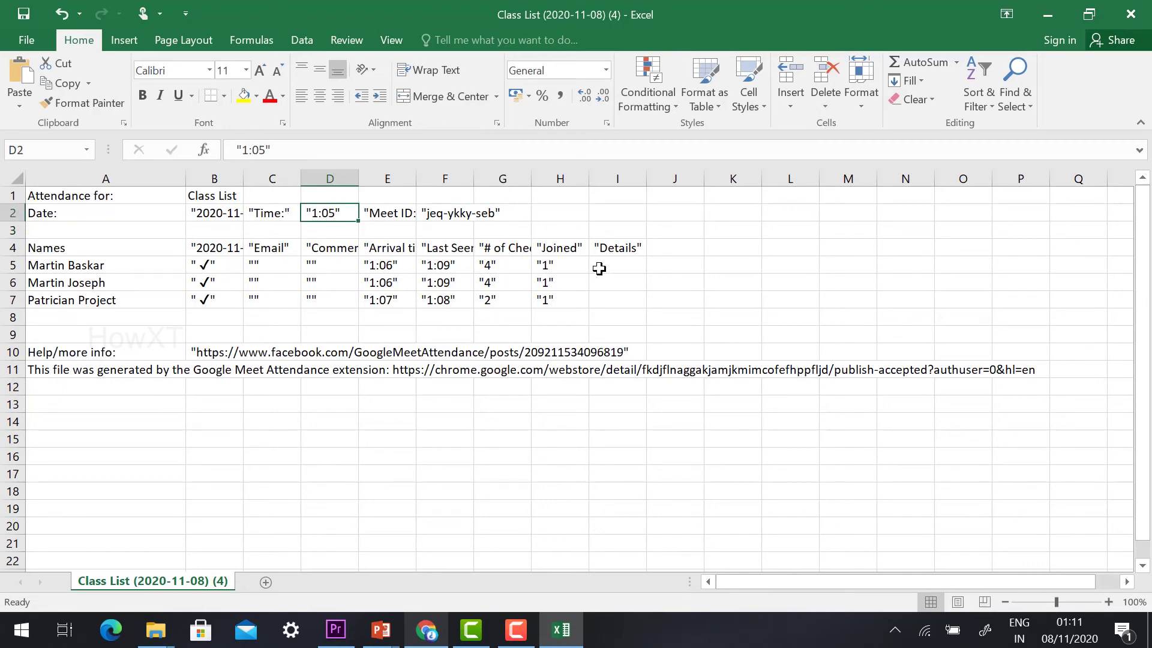
Step: Switch back to the Meet page in Chrome and review the attendance extension's settings, then close them
key("alt+Tab")
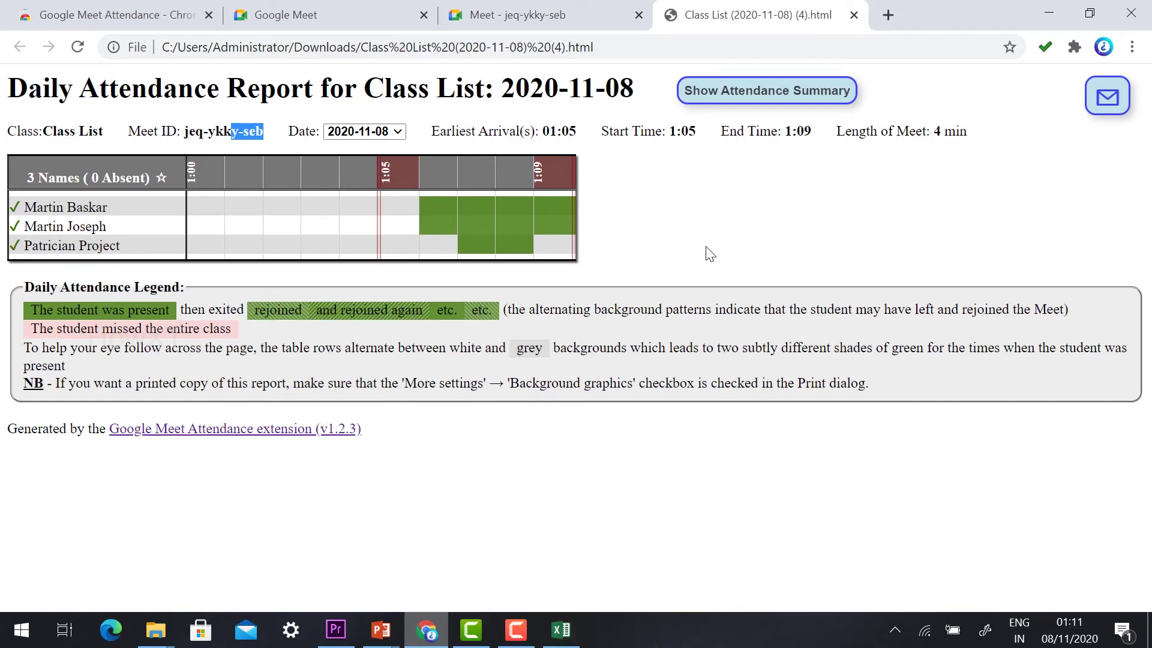
left_click(540, 14)
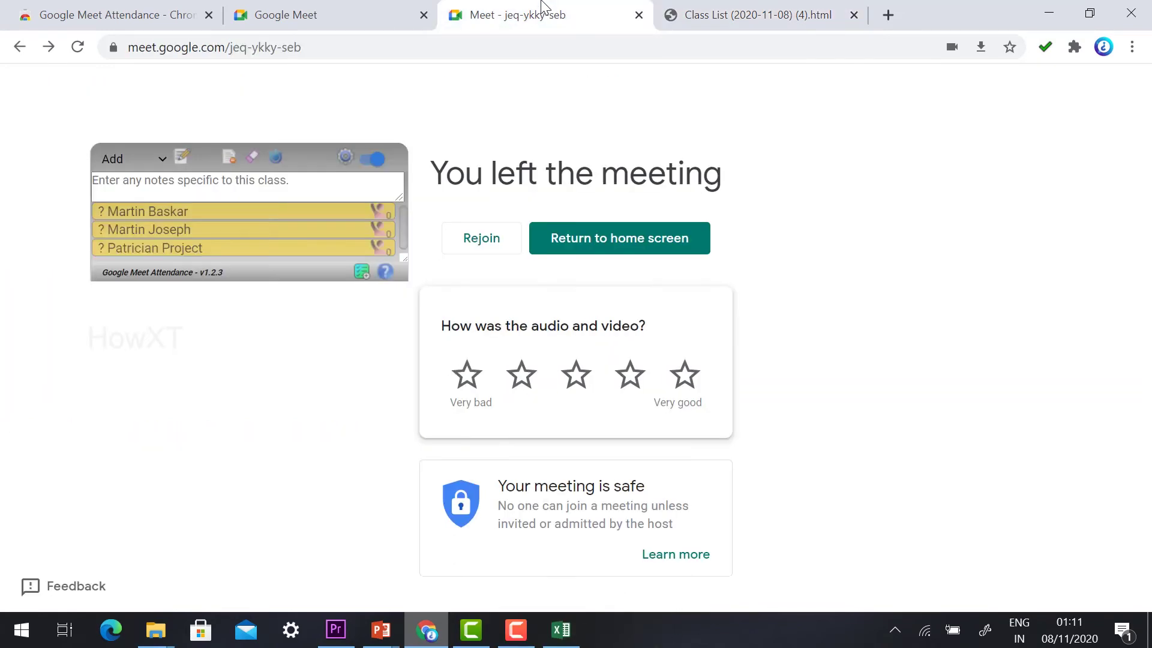
mouse_move(294, 229)
left_click(345, 158)
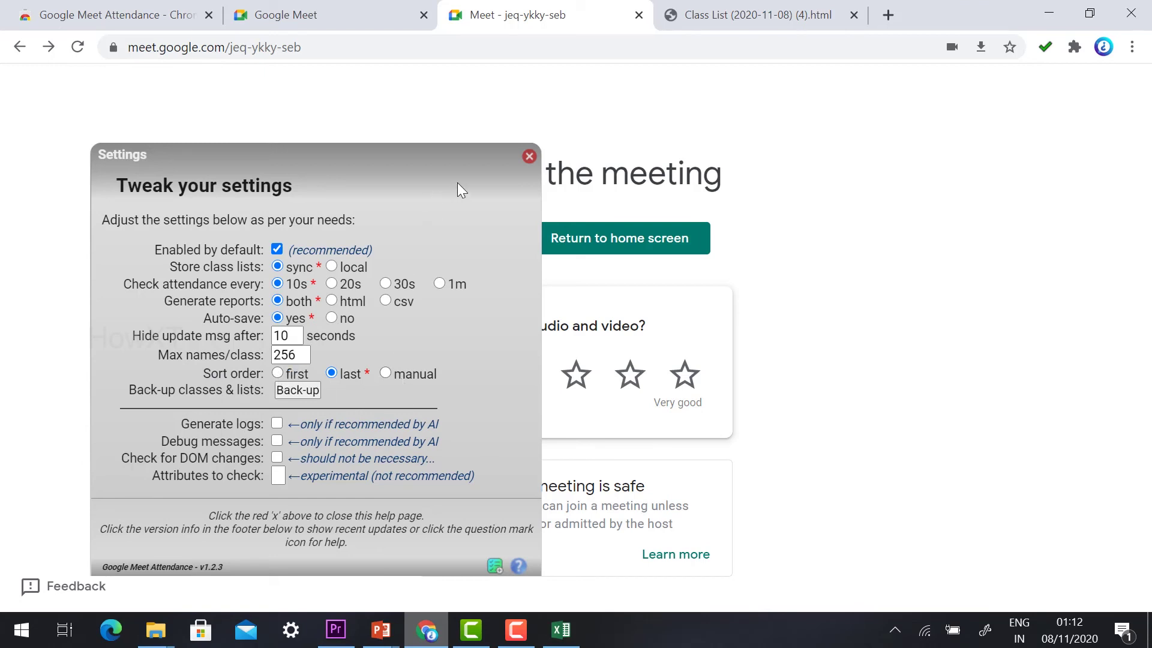
left_click(529, 156)
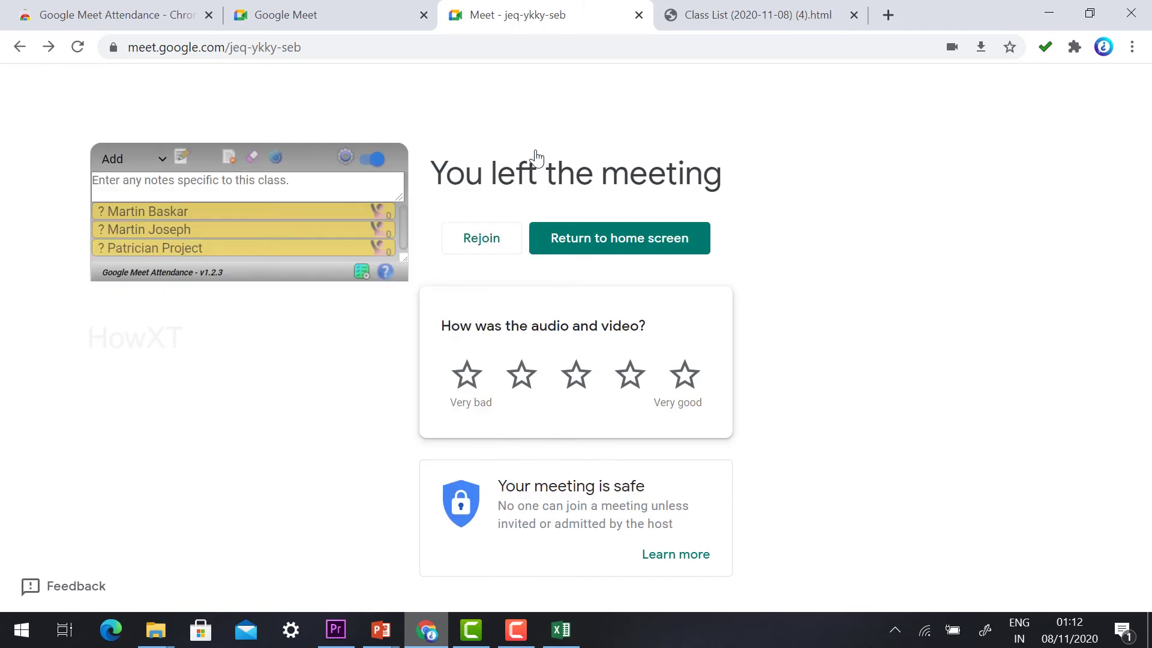
Step: Add two more student names below the existing ones in the extension's Class List and return to the attendance view
left_click(140, 161)
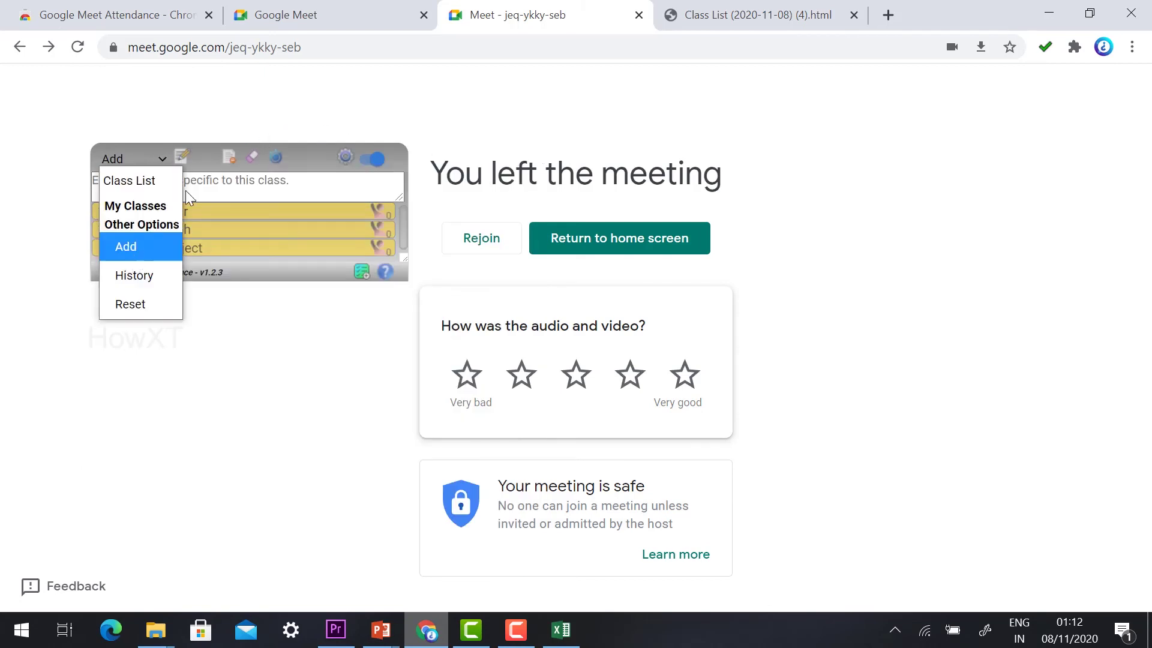
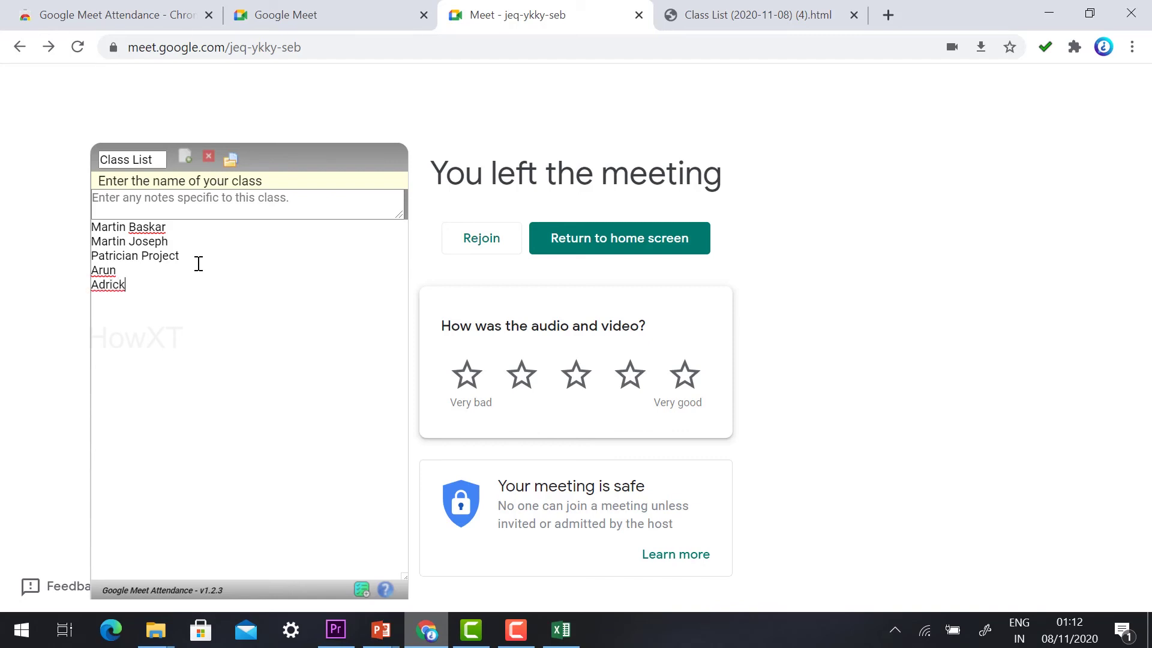
left_click_drag(199, 263, 110, 228)
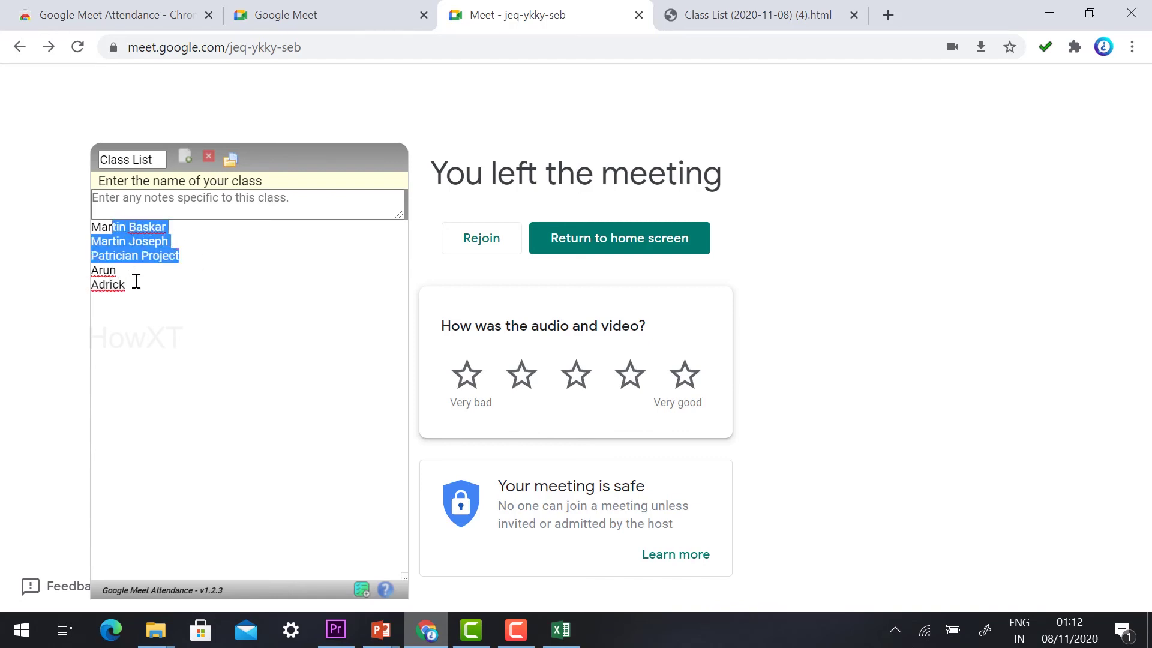
left_click(134, 300)
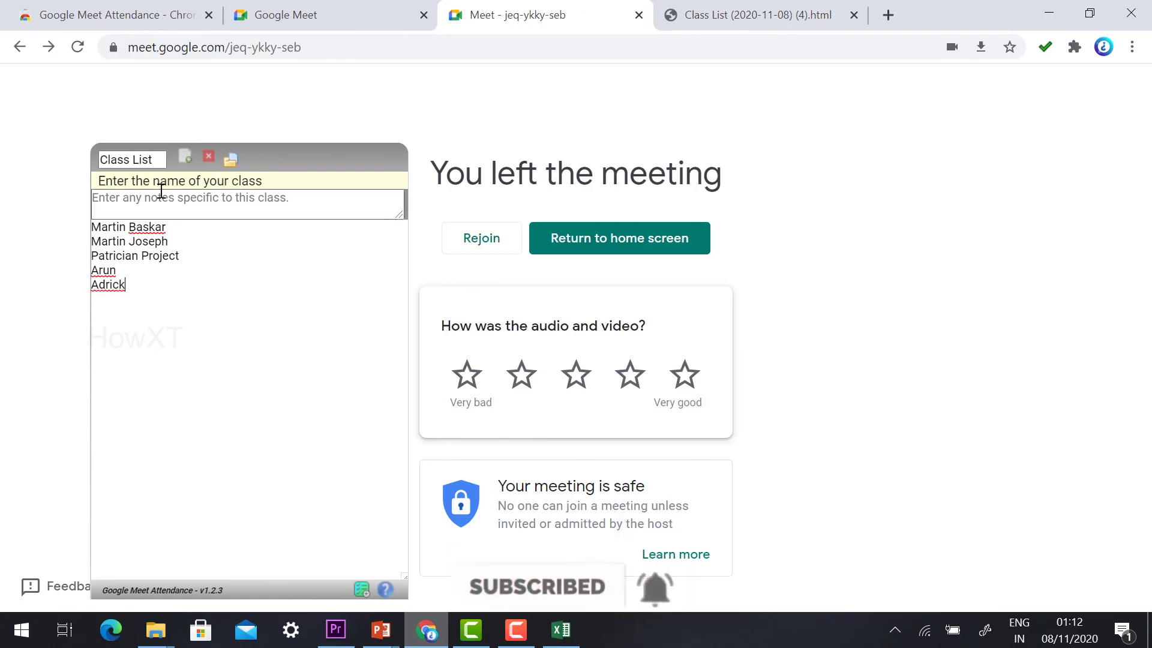
left_click(230, 155)
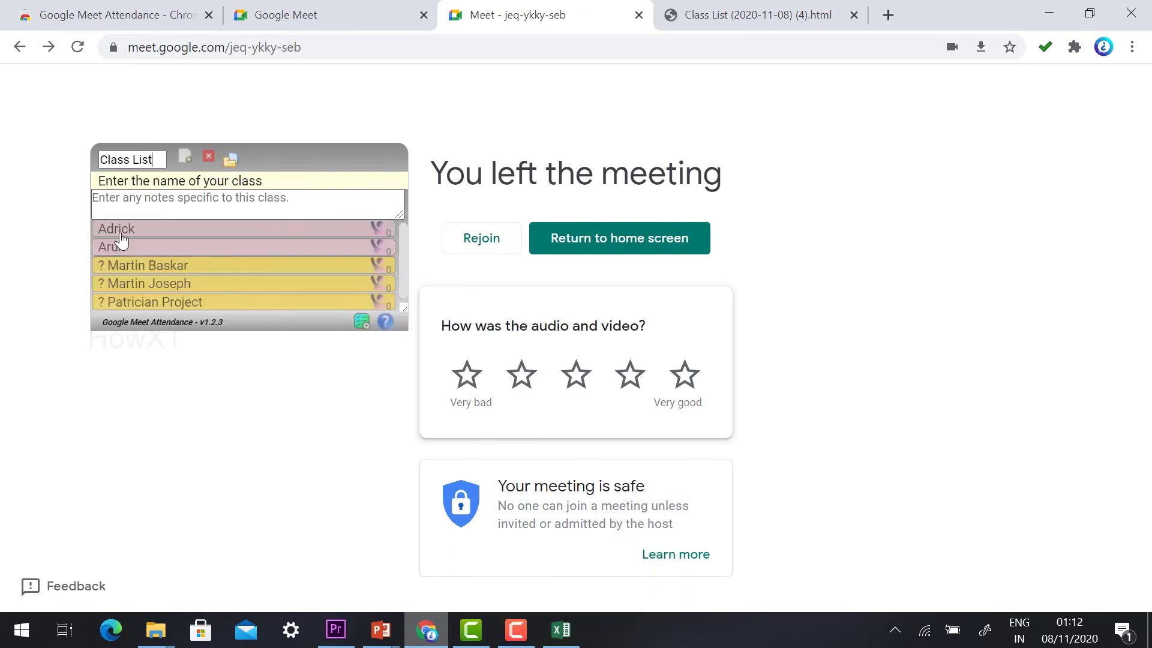
Step: Cancel the class naming form and clear the attendance statuses of everyone in the Class List
mouse_move(156, 275)
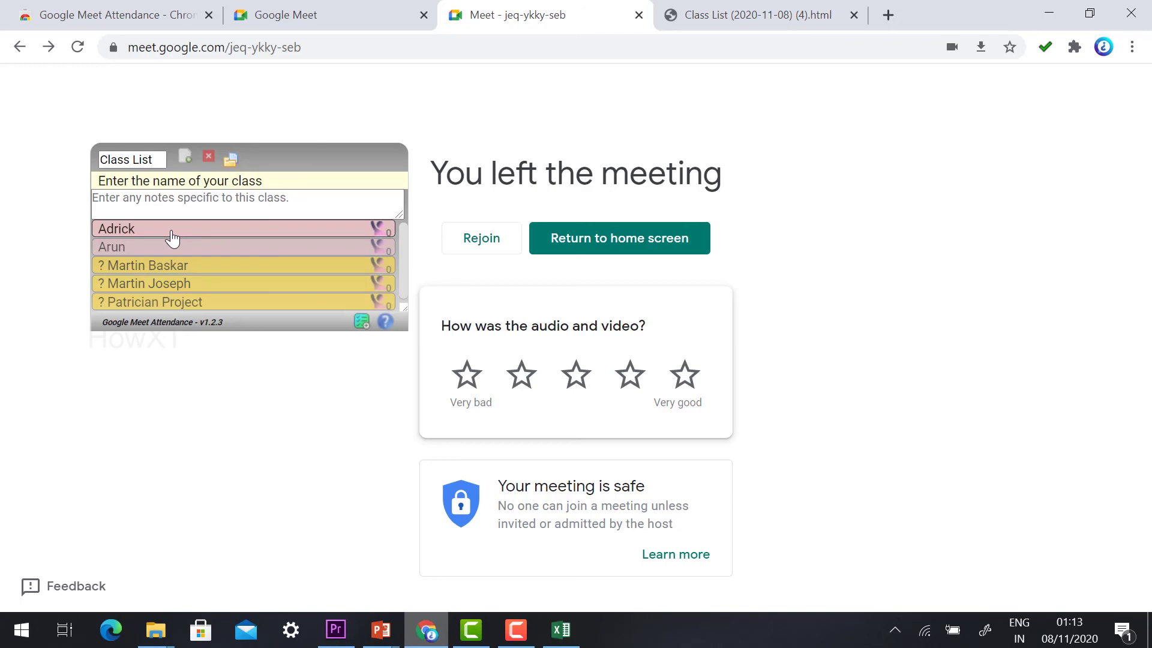
left_click(208, 160)
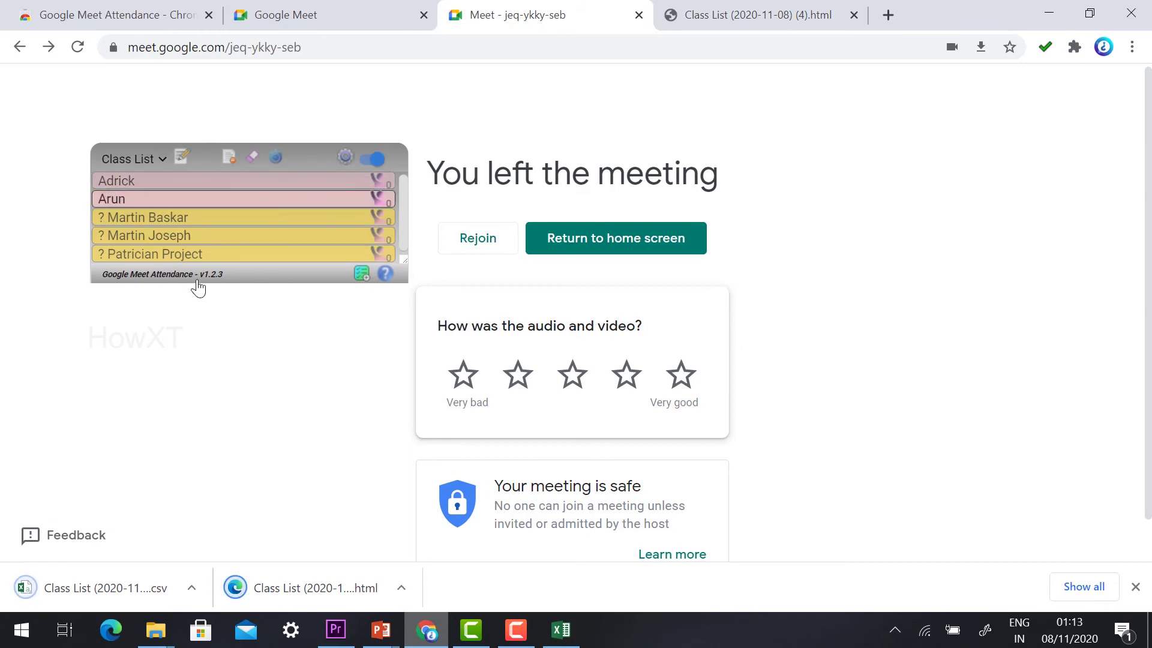
left_click(248, 162)
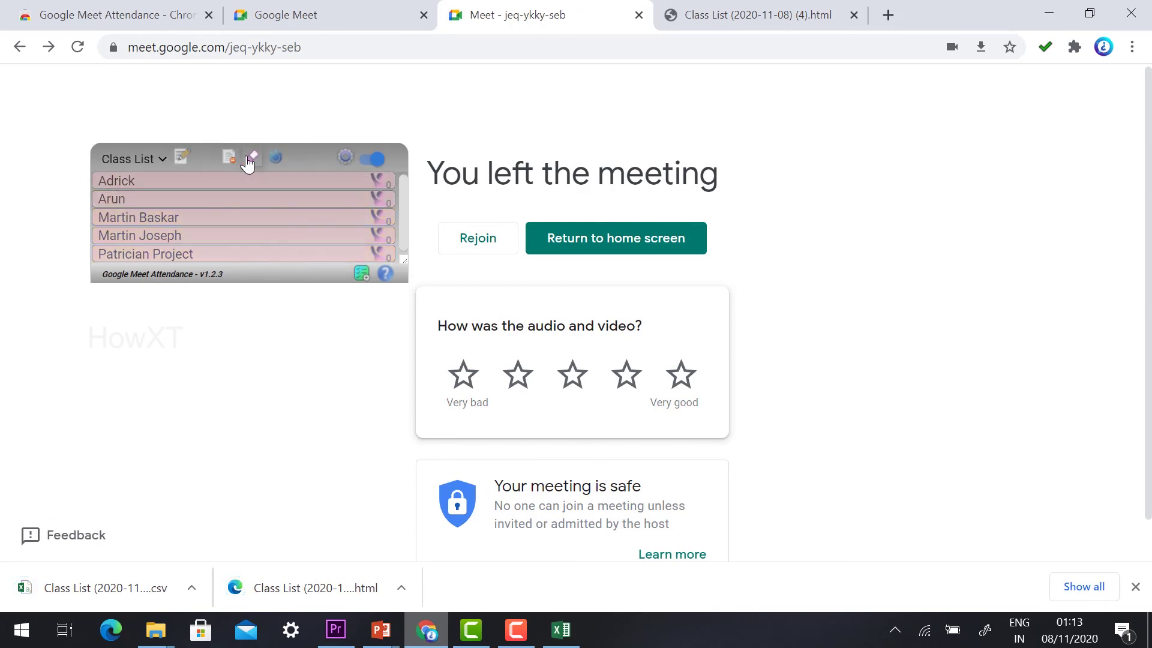
Step: Add a new class named "Xth A sec" in the attendance extension and save it without importing a file
left_click(151, 159)
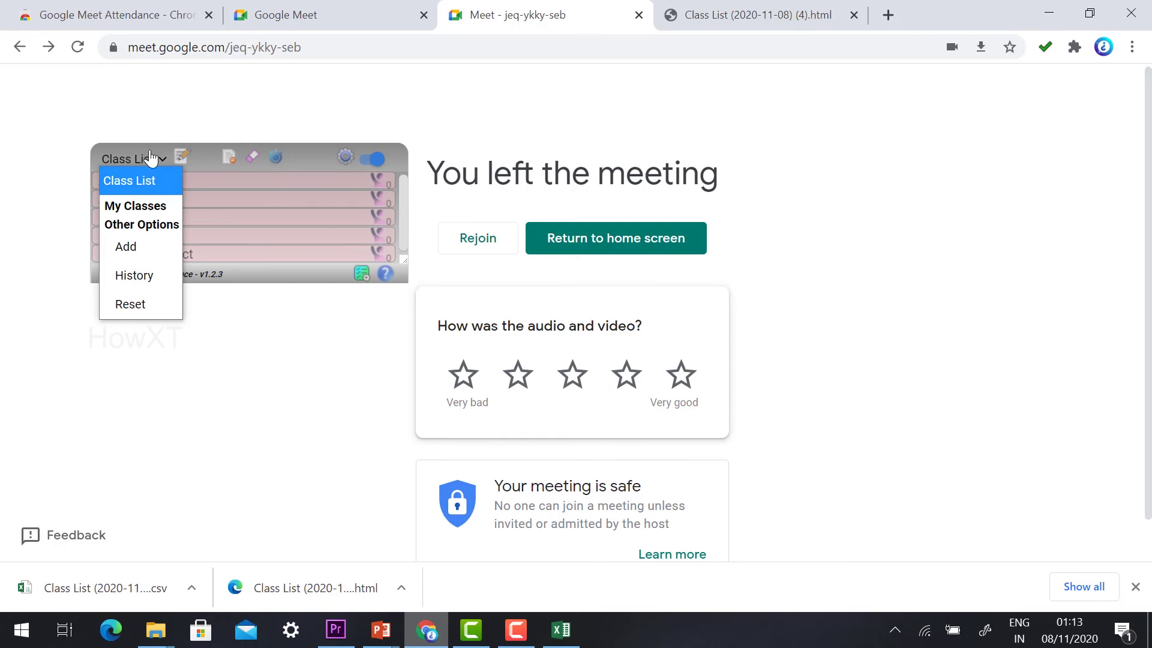
left_click(132, 254)
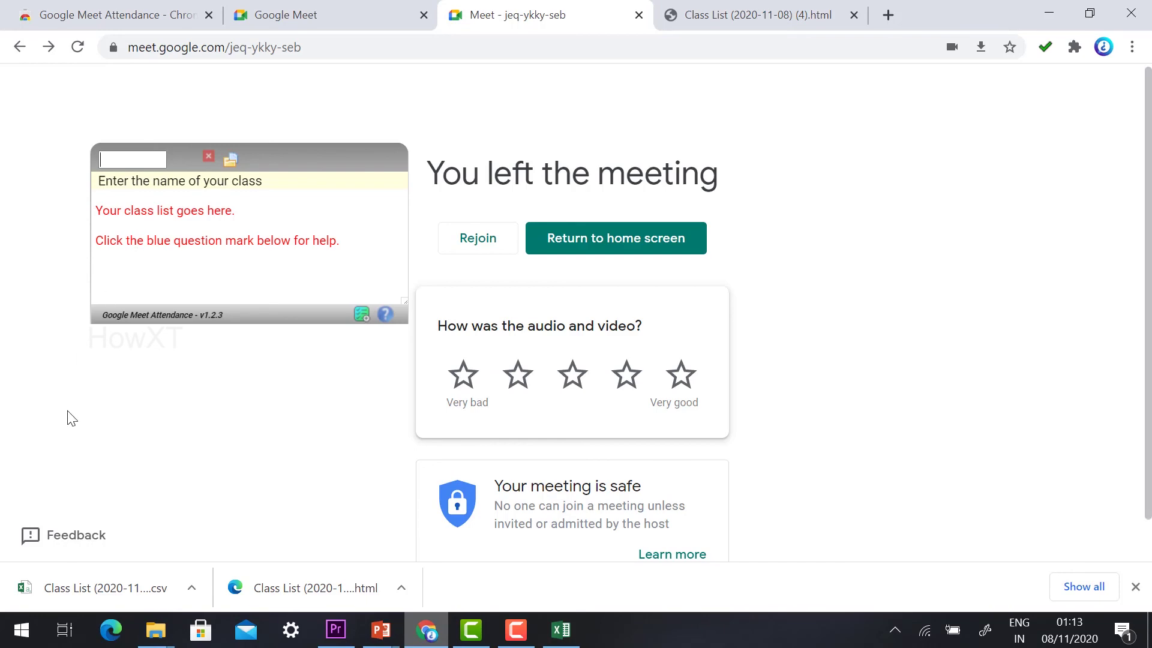
left_click(96, 589)
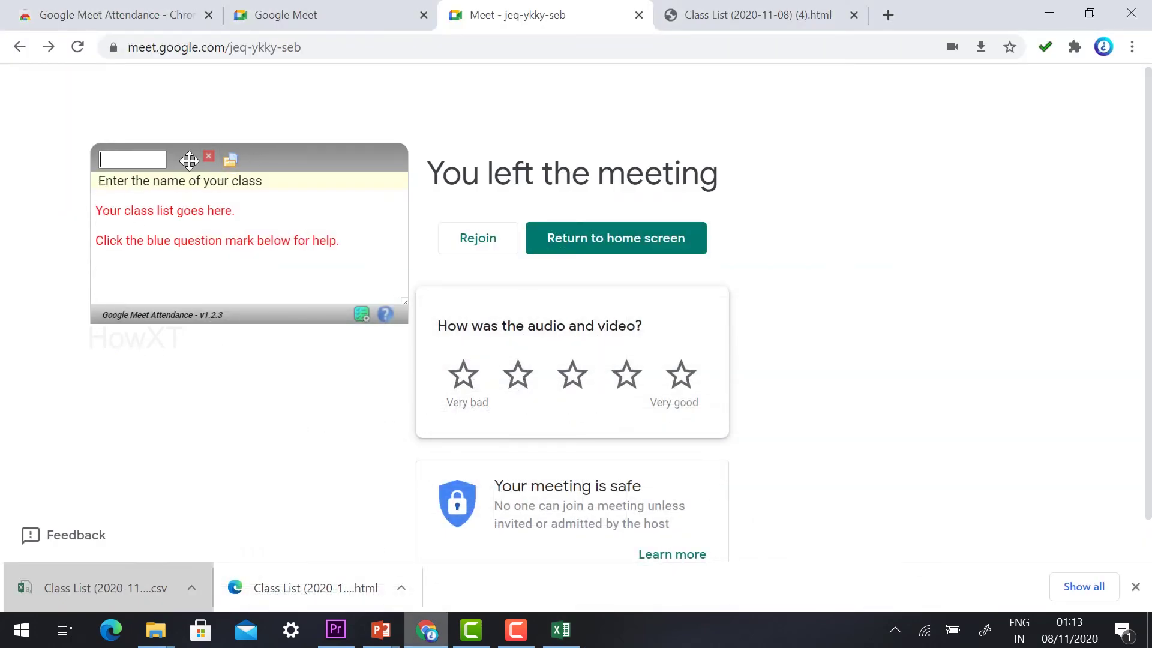
left_click(141, 157)
left_click(132, 190)
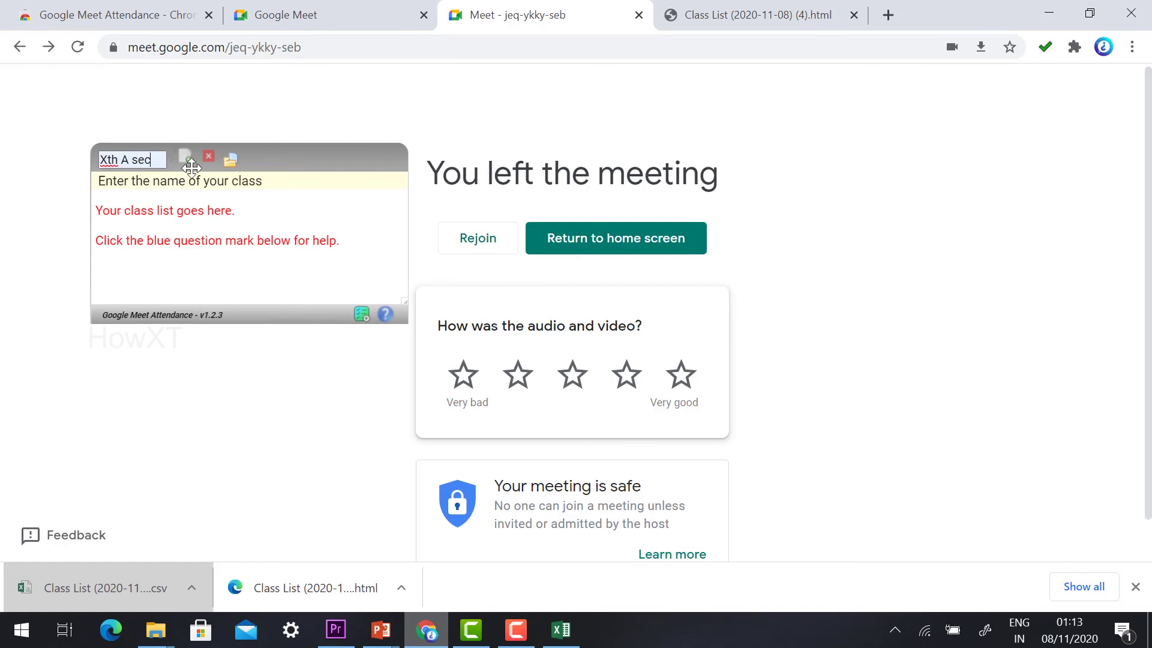
left_click(229, 161)
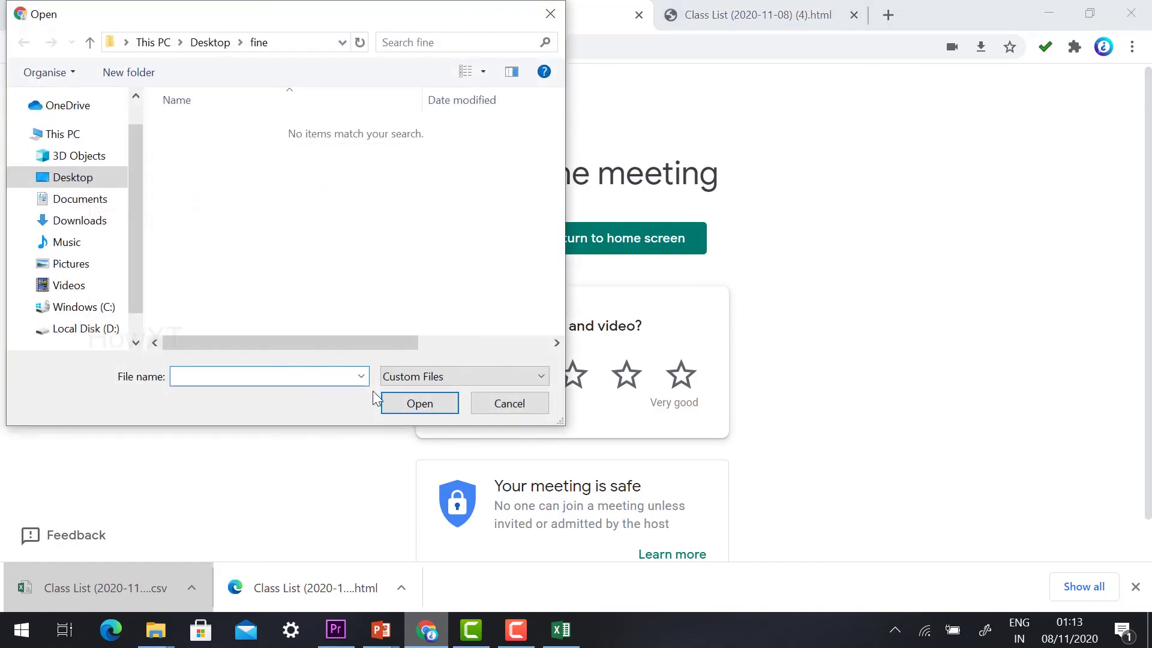
key("Escape")
left_click(186, 159)
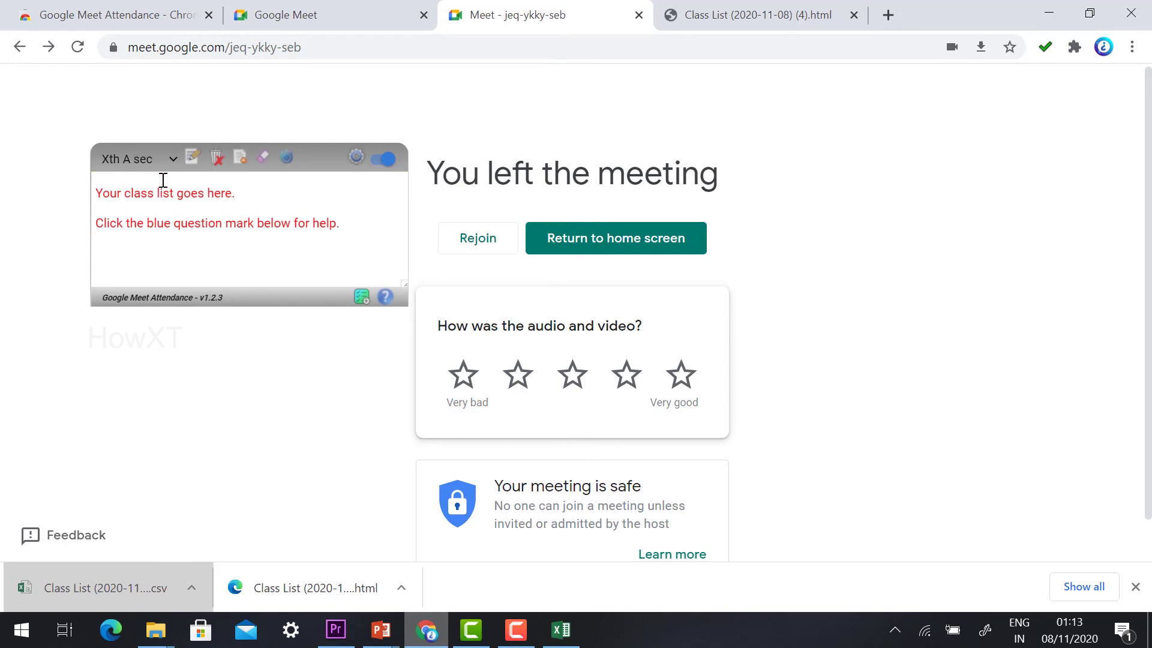
Step: Switch back to the default Class List and delete all the names in it, accepting the confirmation
left_click(164, 161)
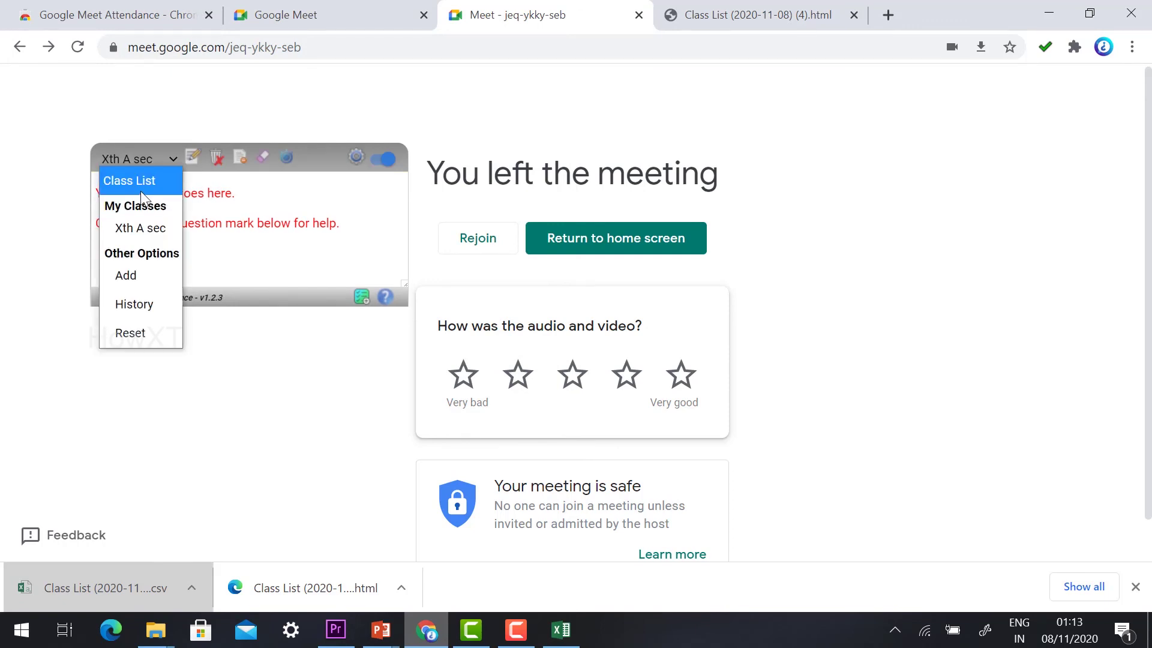
left_click(140, 190)
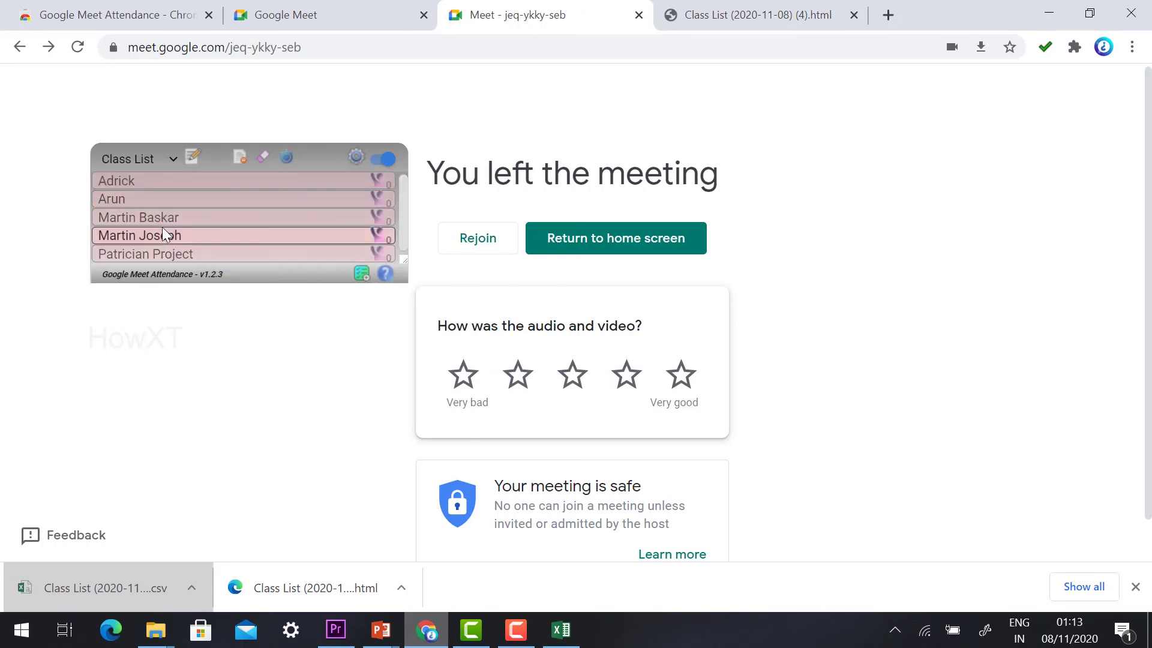
left_click(241, 160)
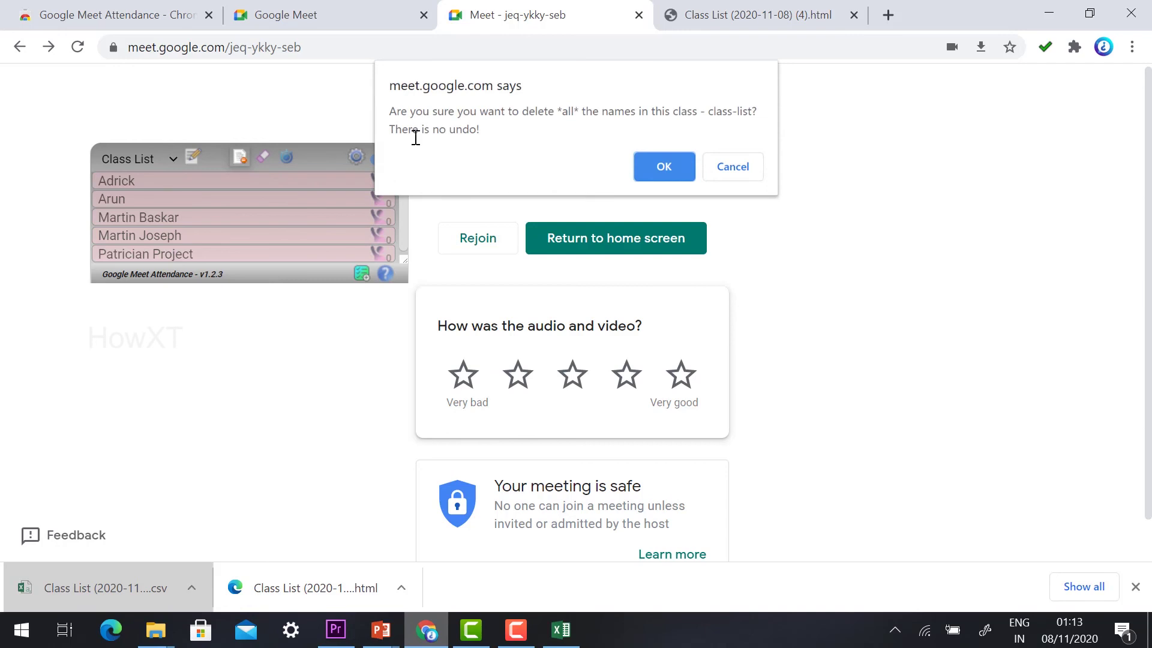
left_click(662, 162)
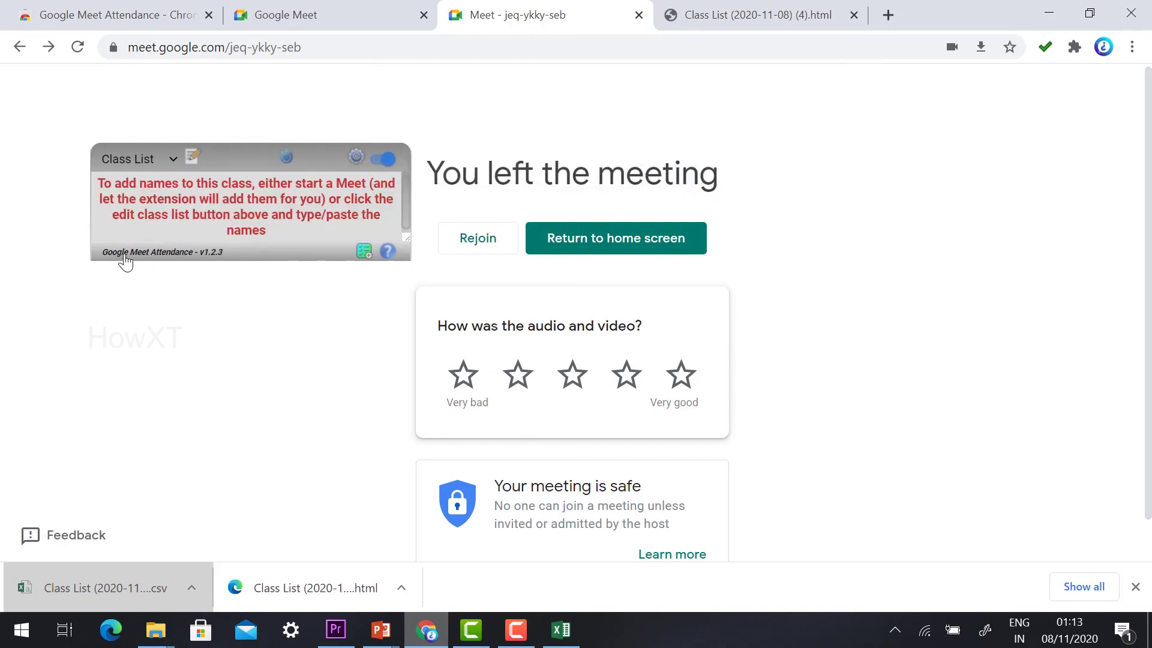